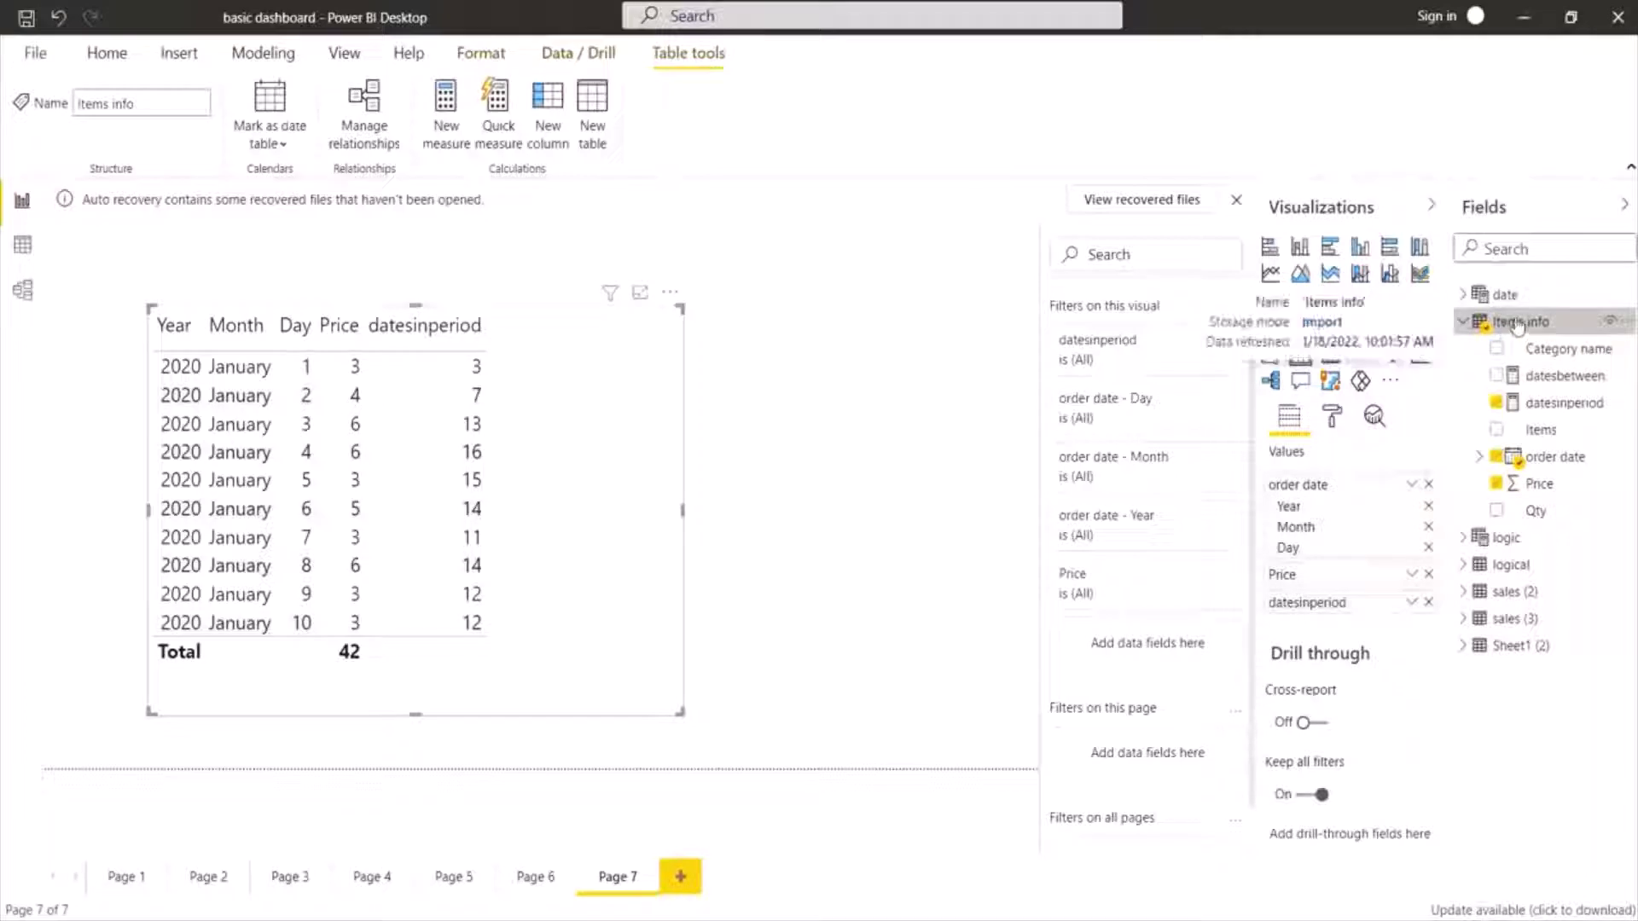
Step: Create a measure named Datesbetween1 in the Items info table, starting its formula with CALCULATE(SUM('Items info'[Price]),
{"action": "left_click", "coordinate": [445, 136]}
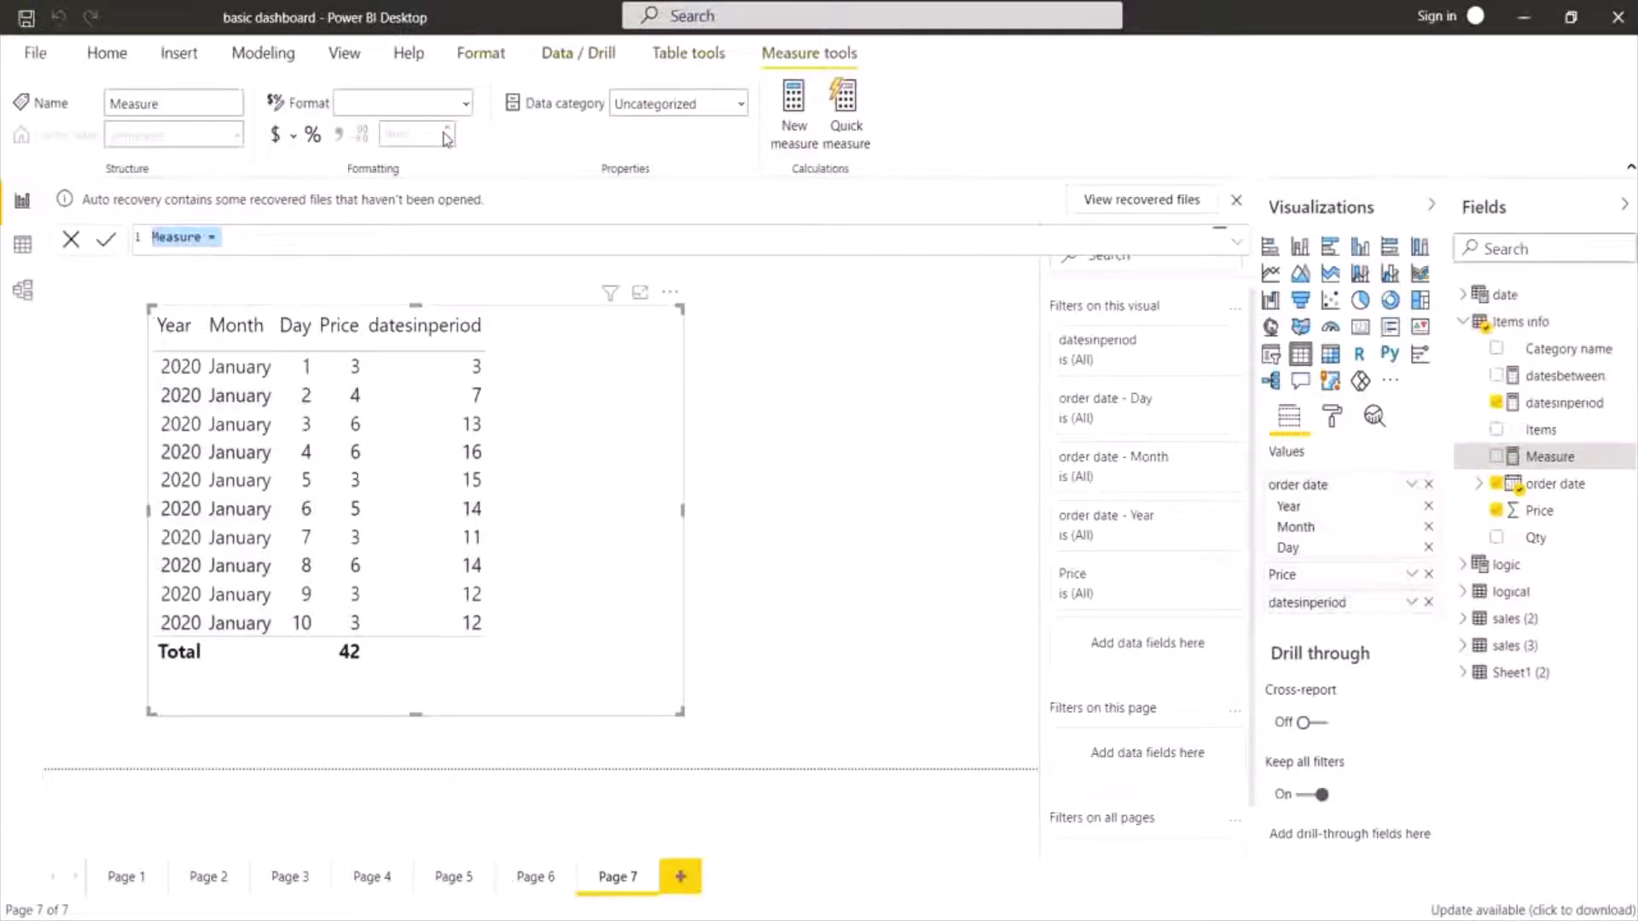
{"action": "type", "text": "t"}
{"action": "type", "text": "atesbe"}
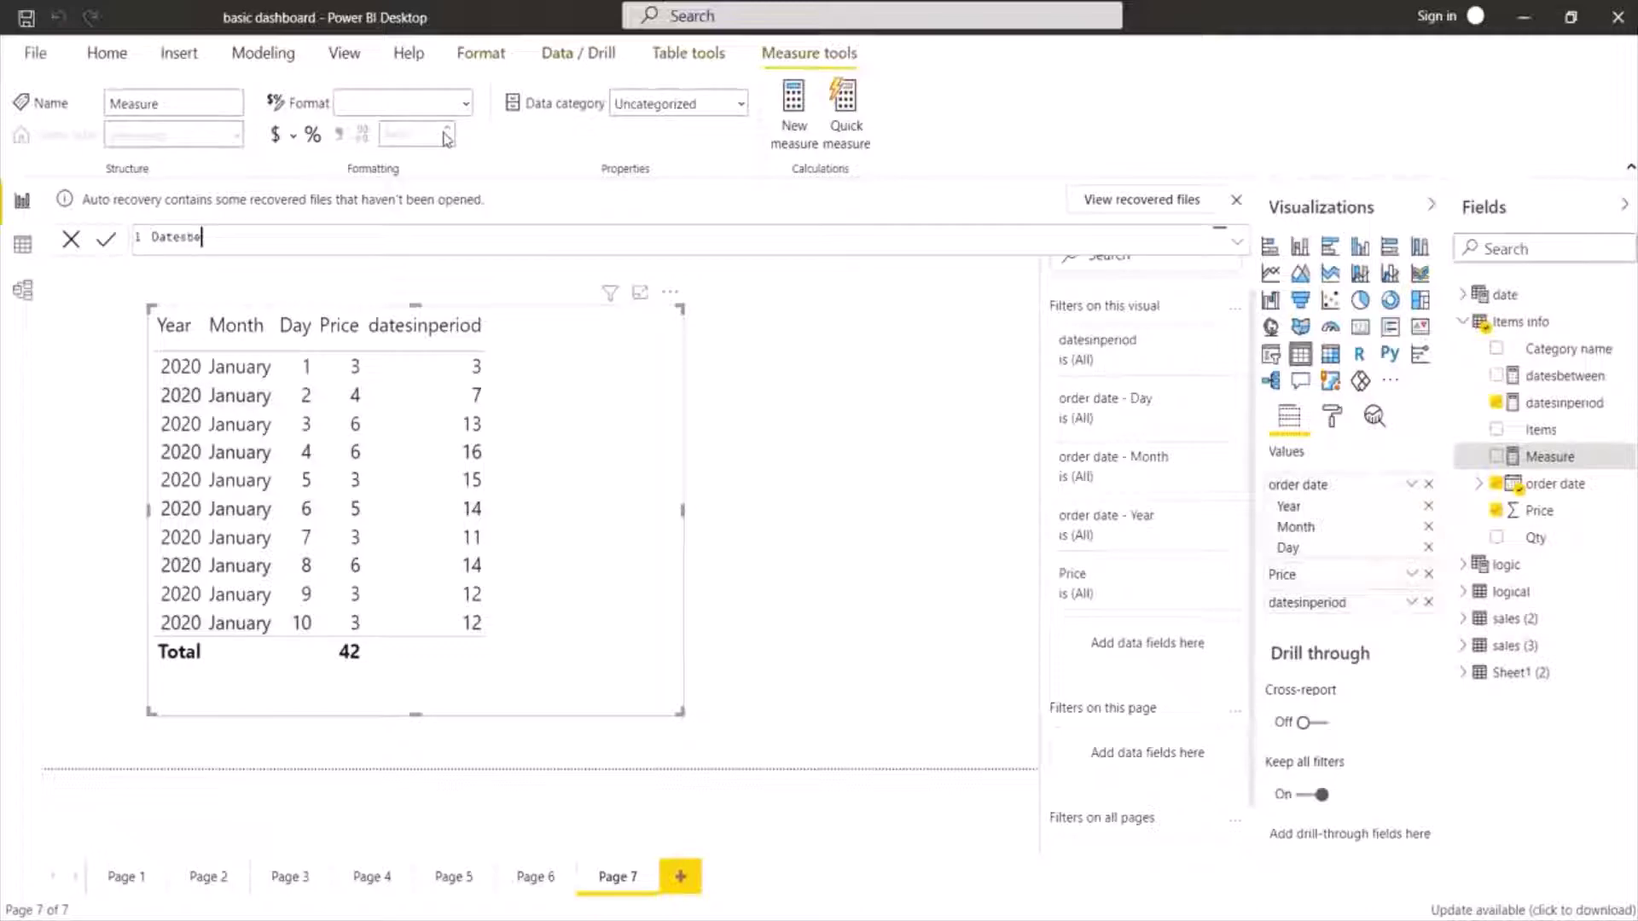
{"action": "type", "text": "tween1 = cal"}
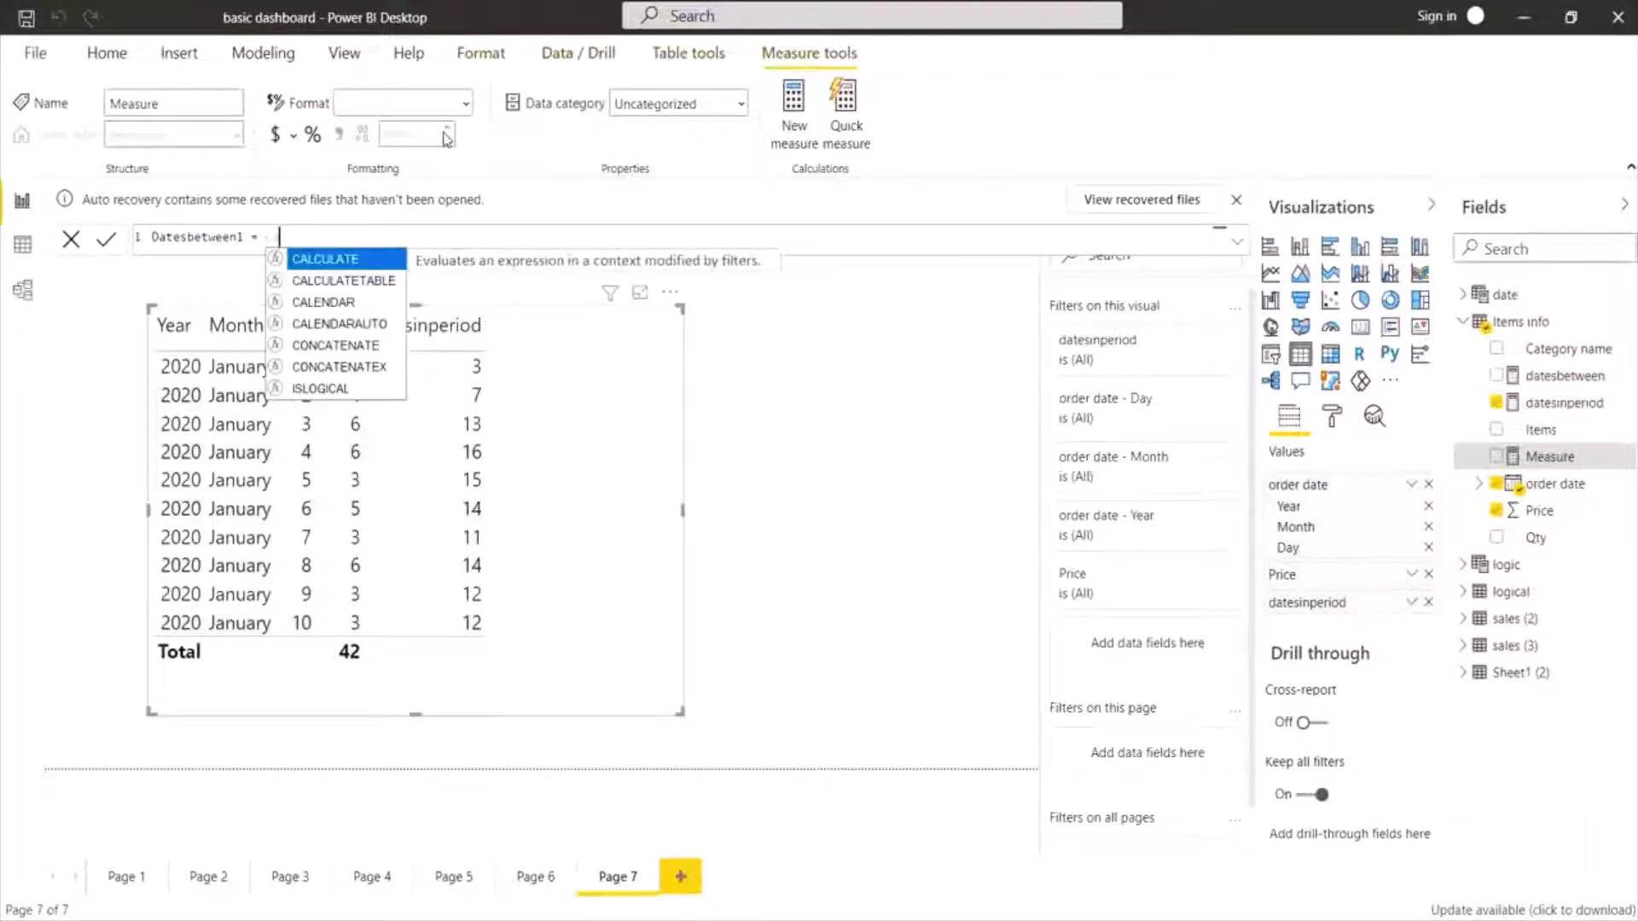
{"action": "left_click", "coordinate": [385, 259]}
{"action": "type", "text": "sum"}
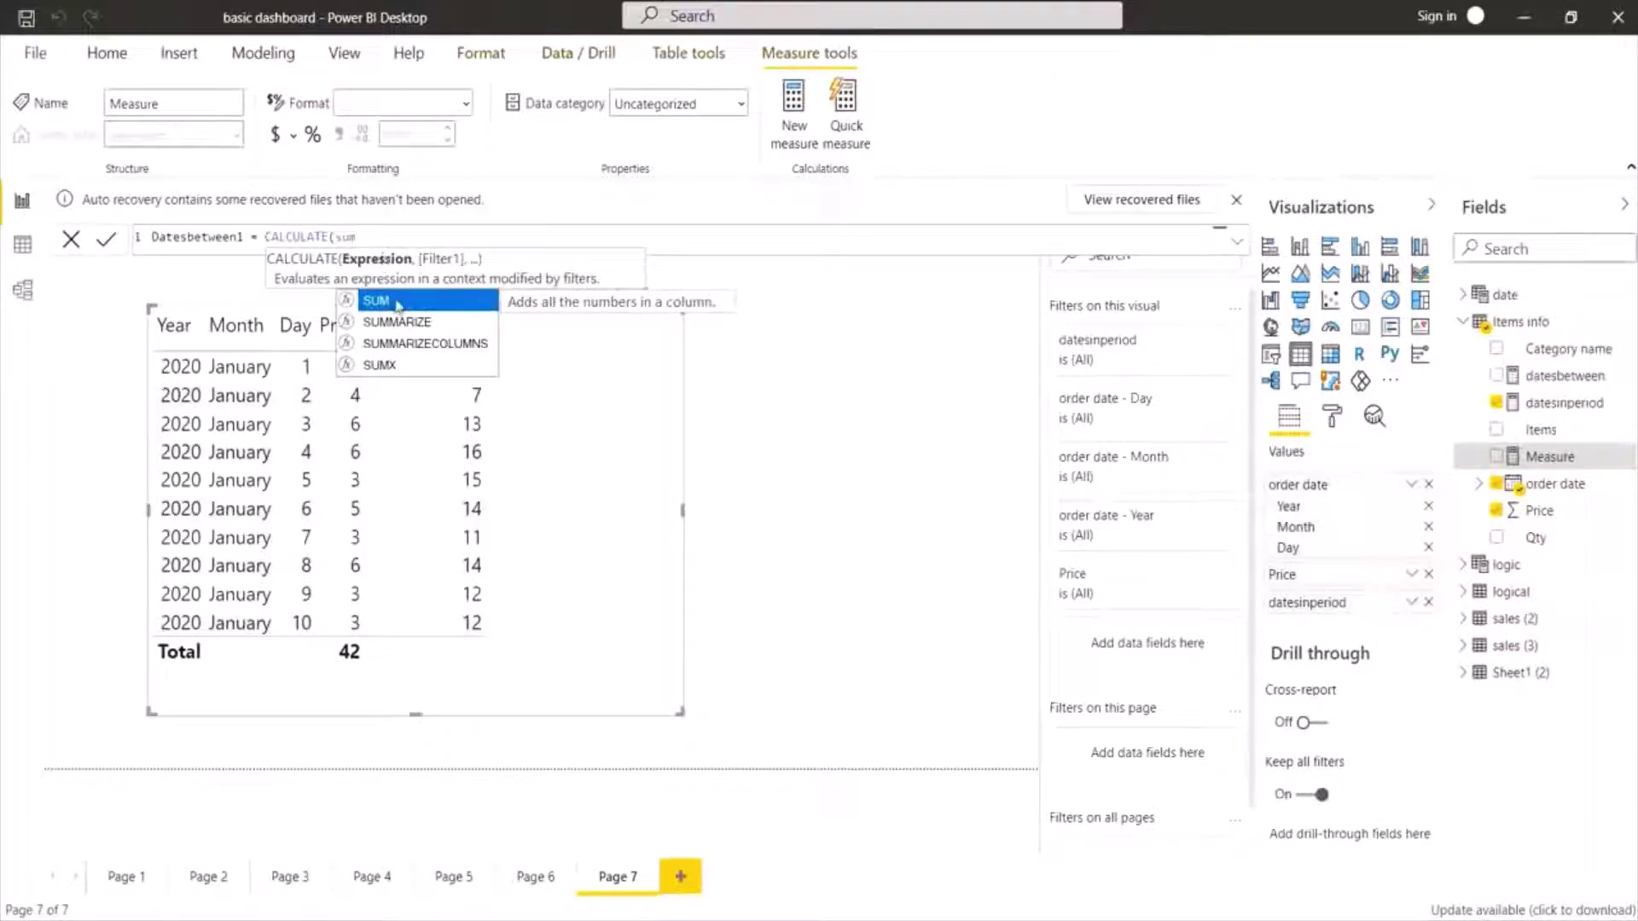
{"action": "left_click", "coordinate": [397, 304]}
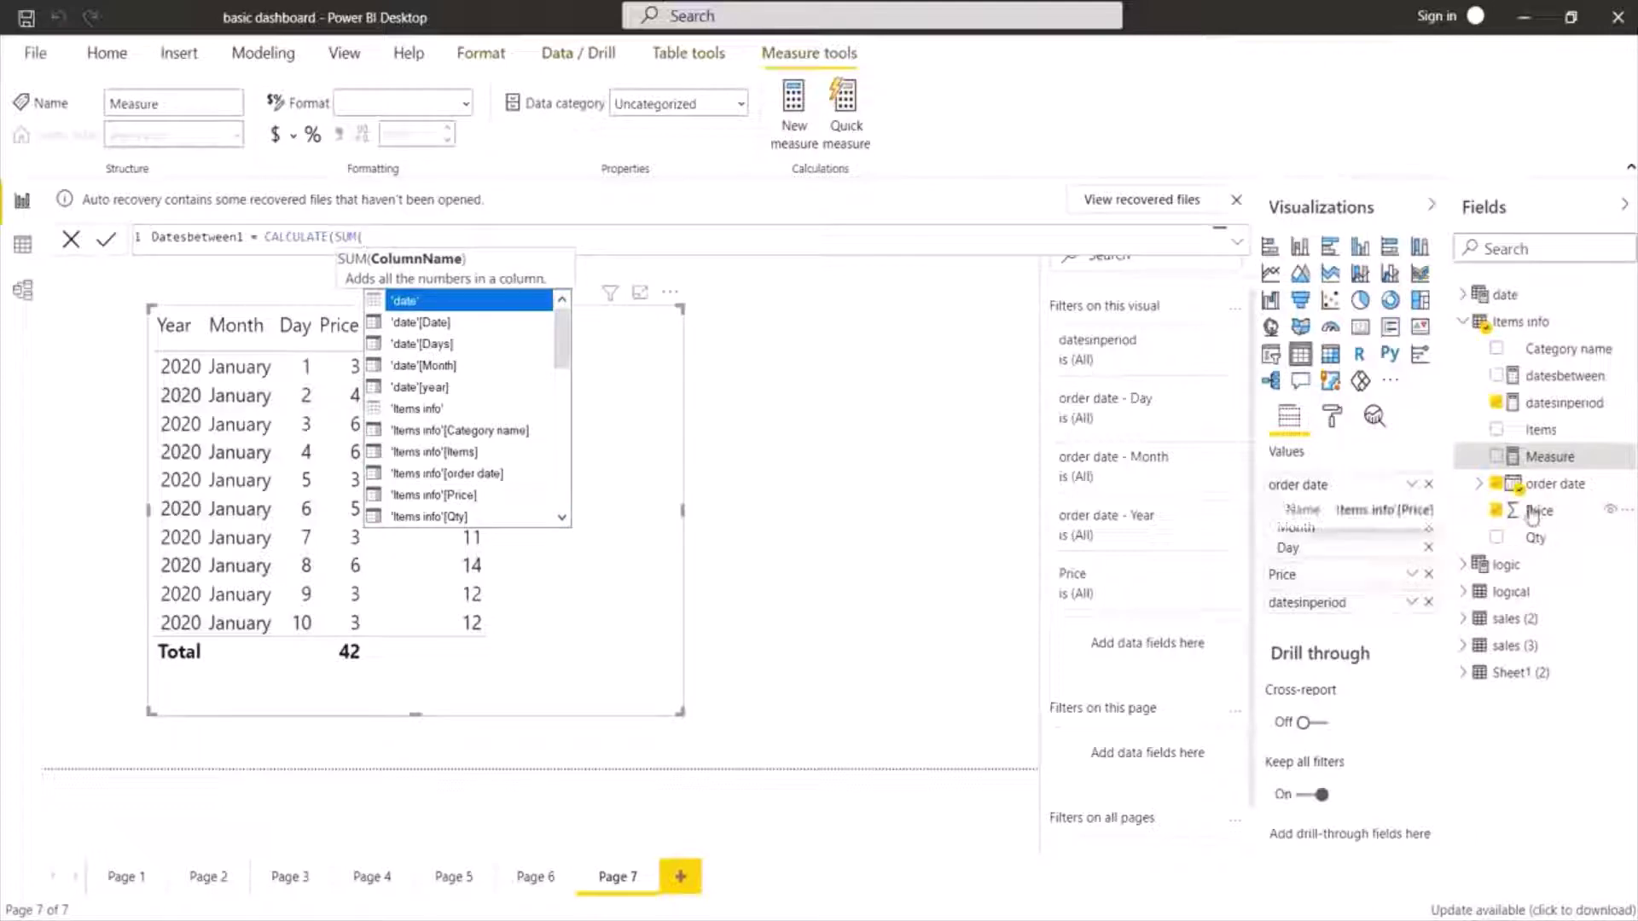
{"action": "type", "text": "pri"}
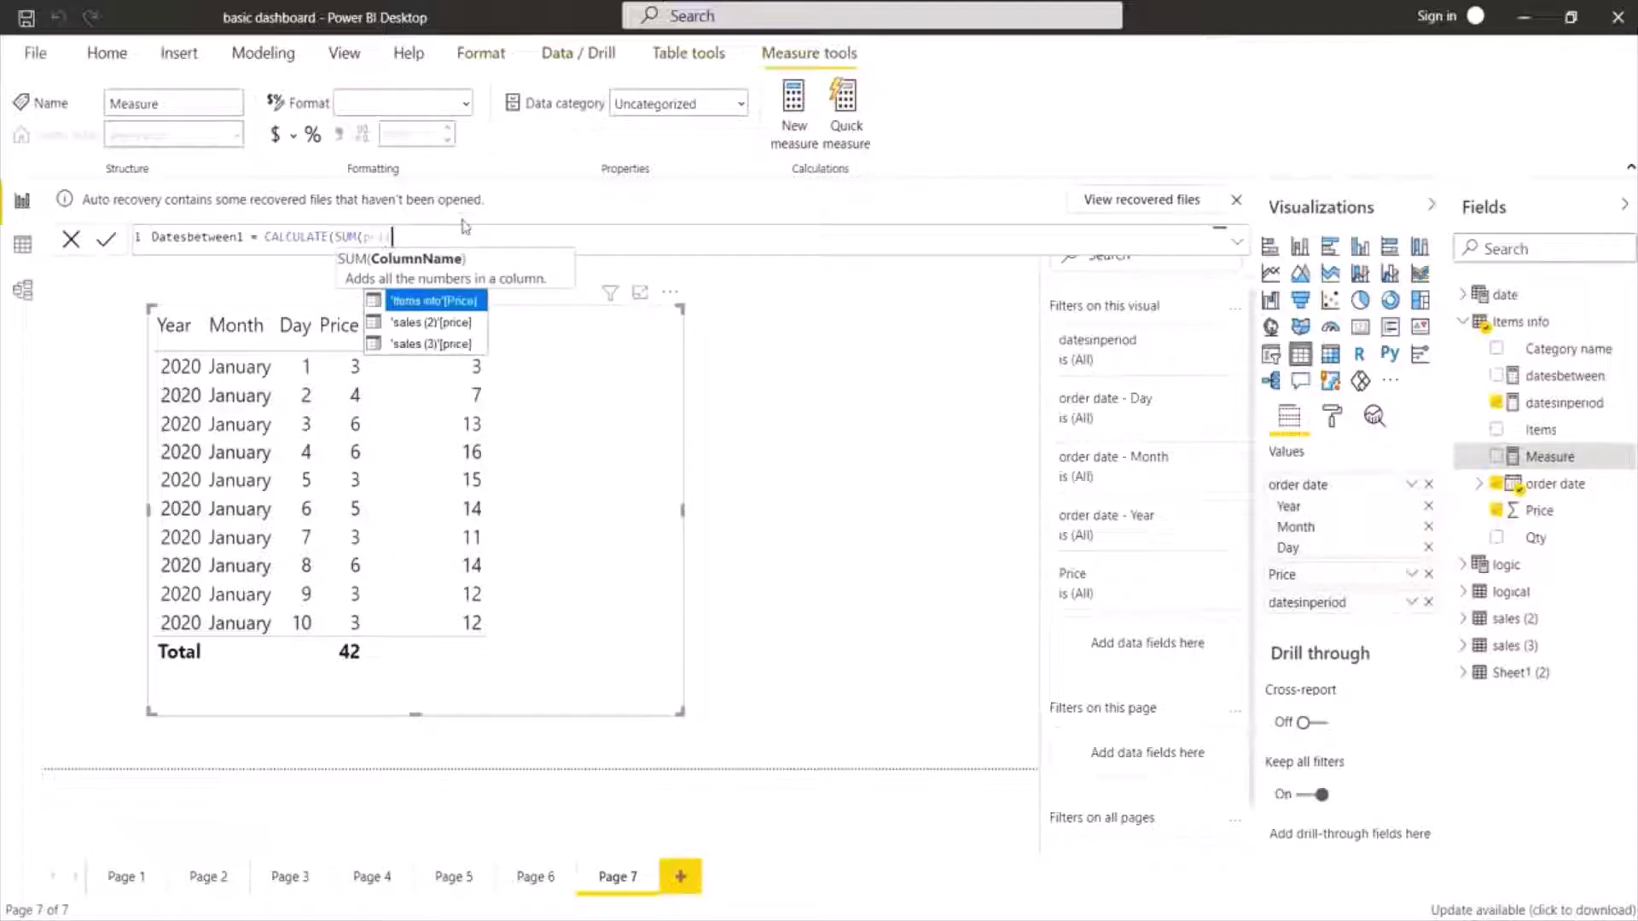
{"action": "left_click", "coordinate": [435, 304]}
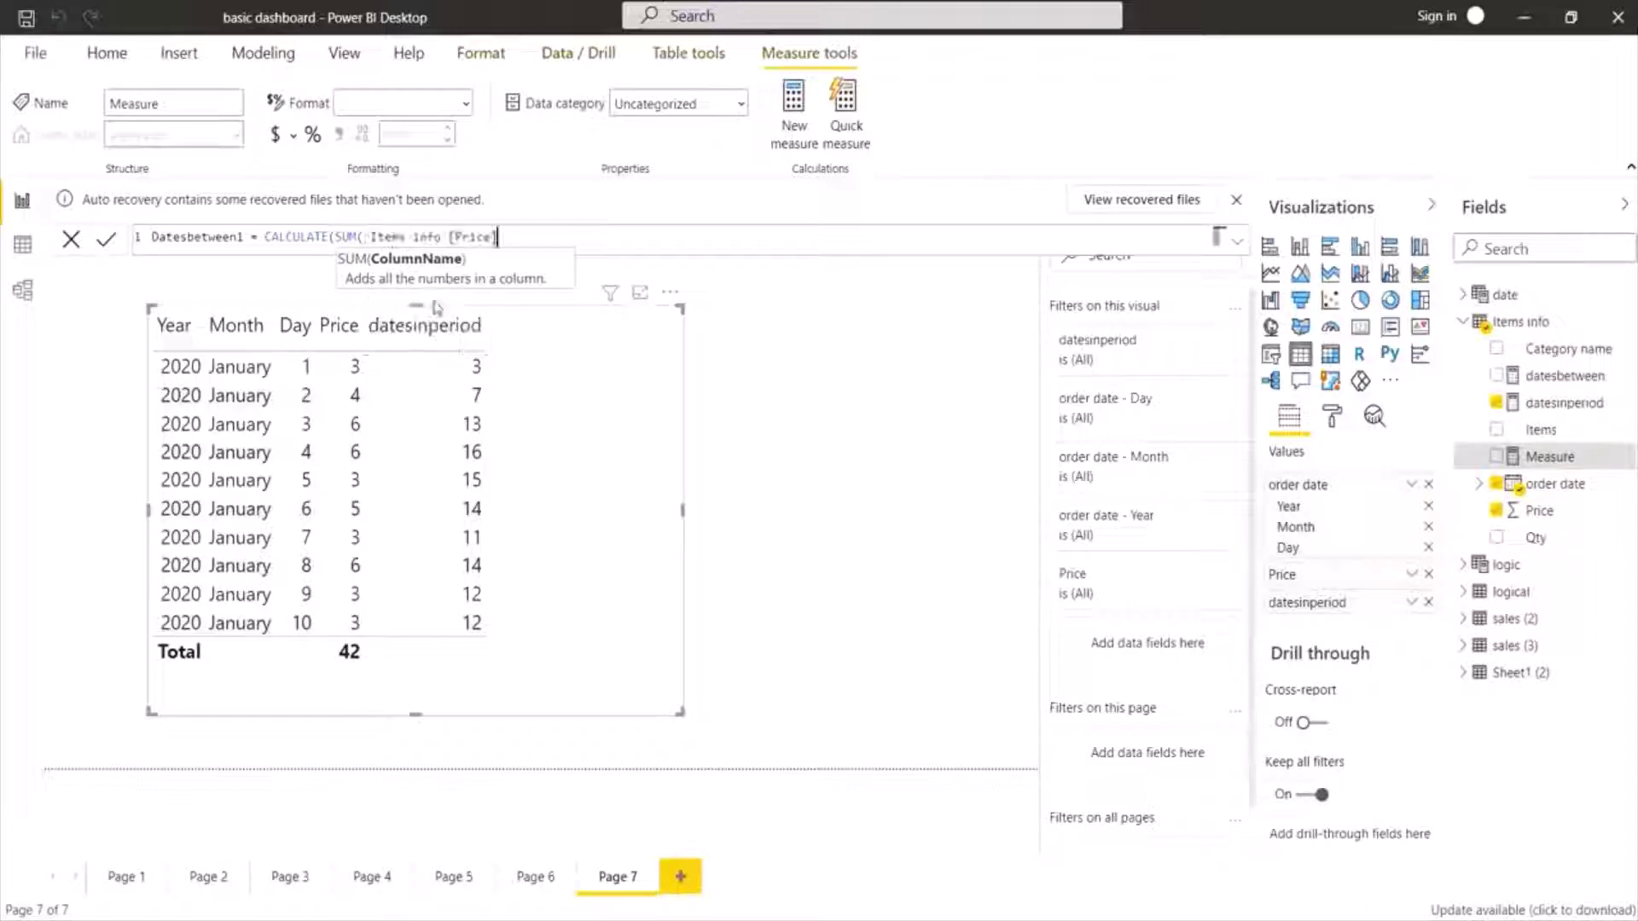
{"action": "type", "text": ")"}
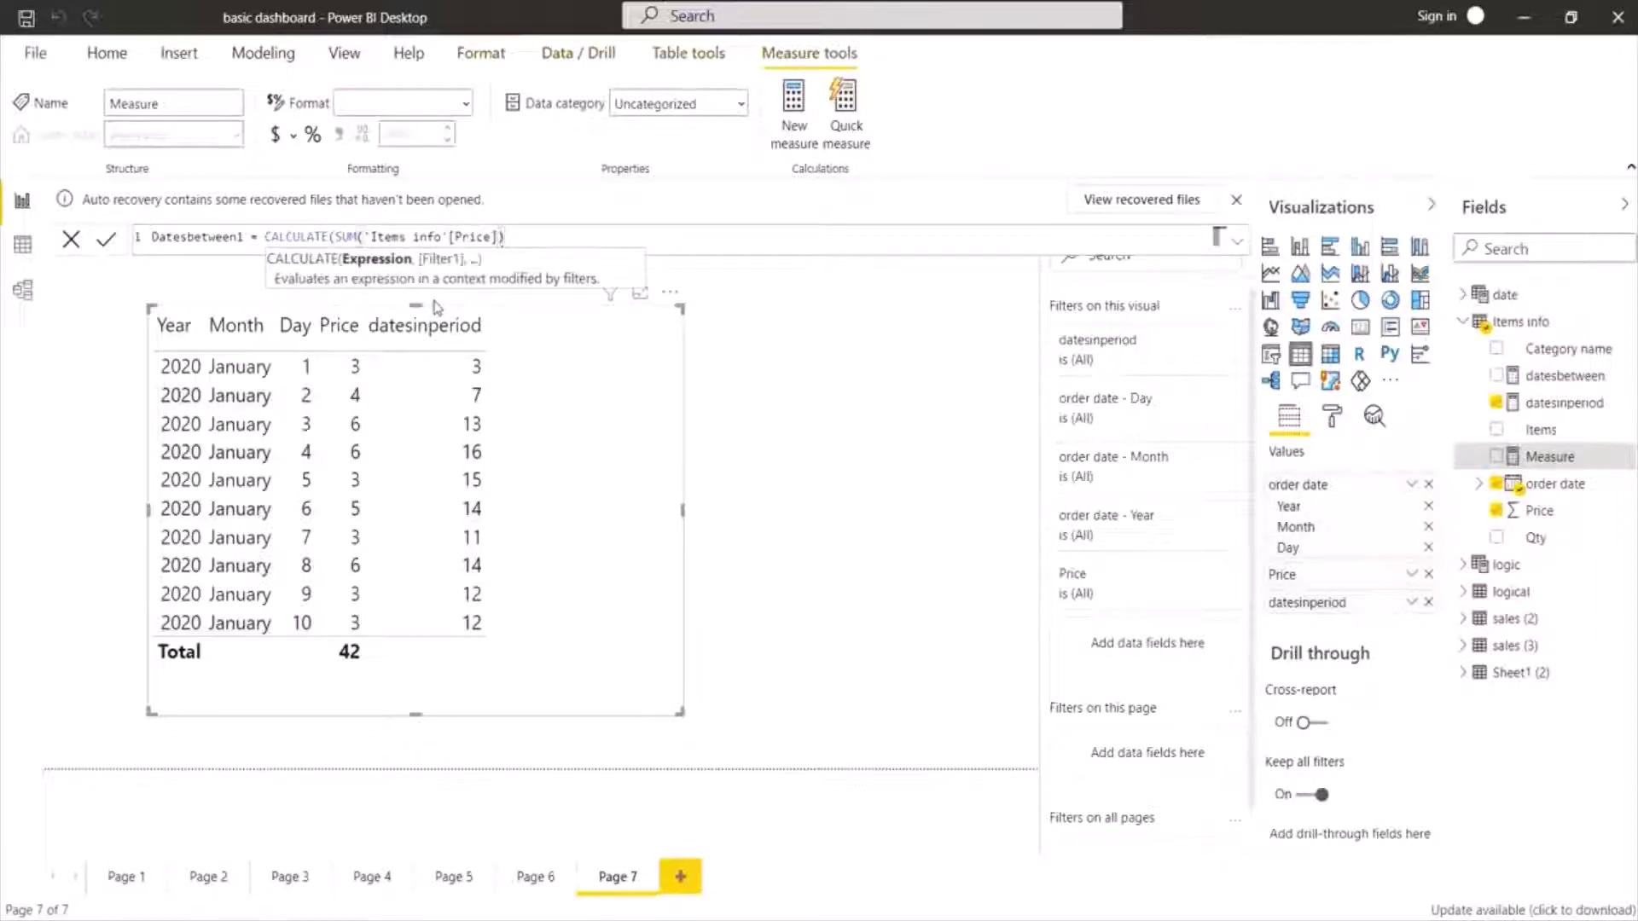
{"action": "type", "text": ","}
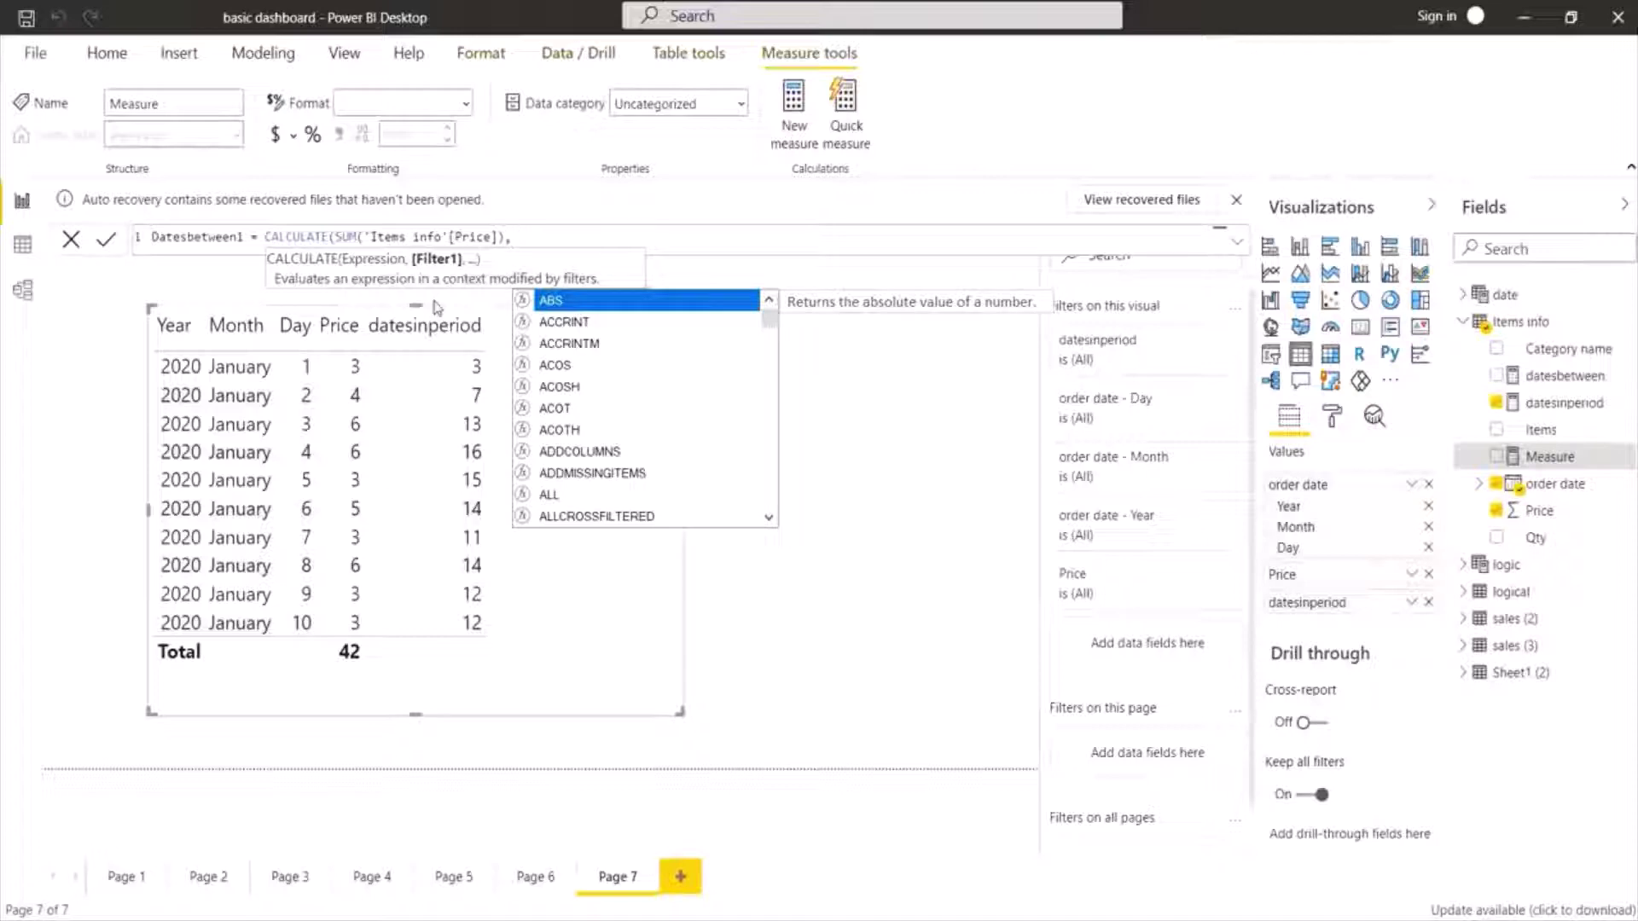
Step: Add a DATESBETWEEN filter to the CALCULATE formula, using 'Items info'[order date] as its dates column
{"action": "type", "text": "dates"}
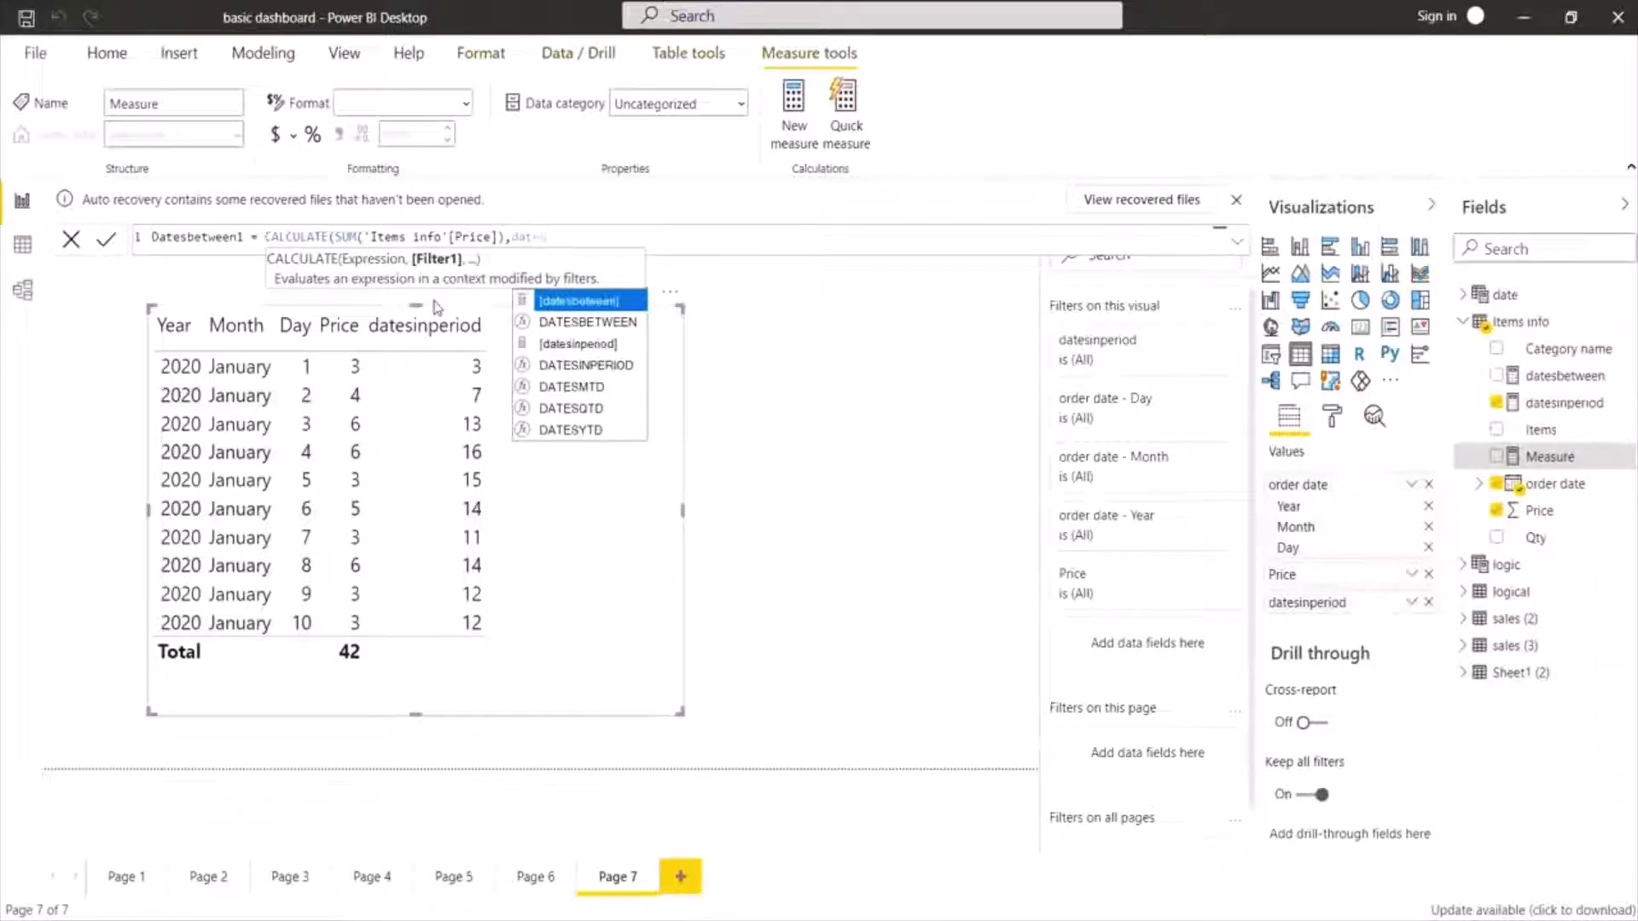
{"action": "double_click", "coordinate": [564, 329]}
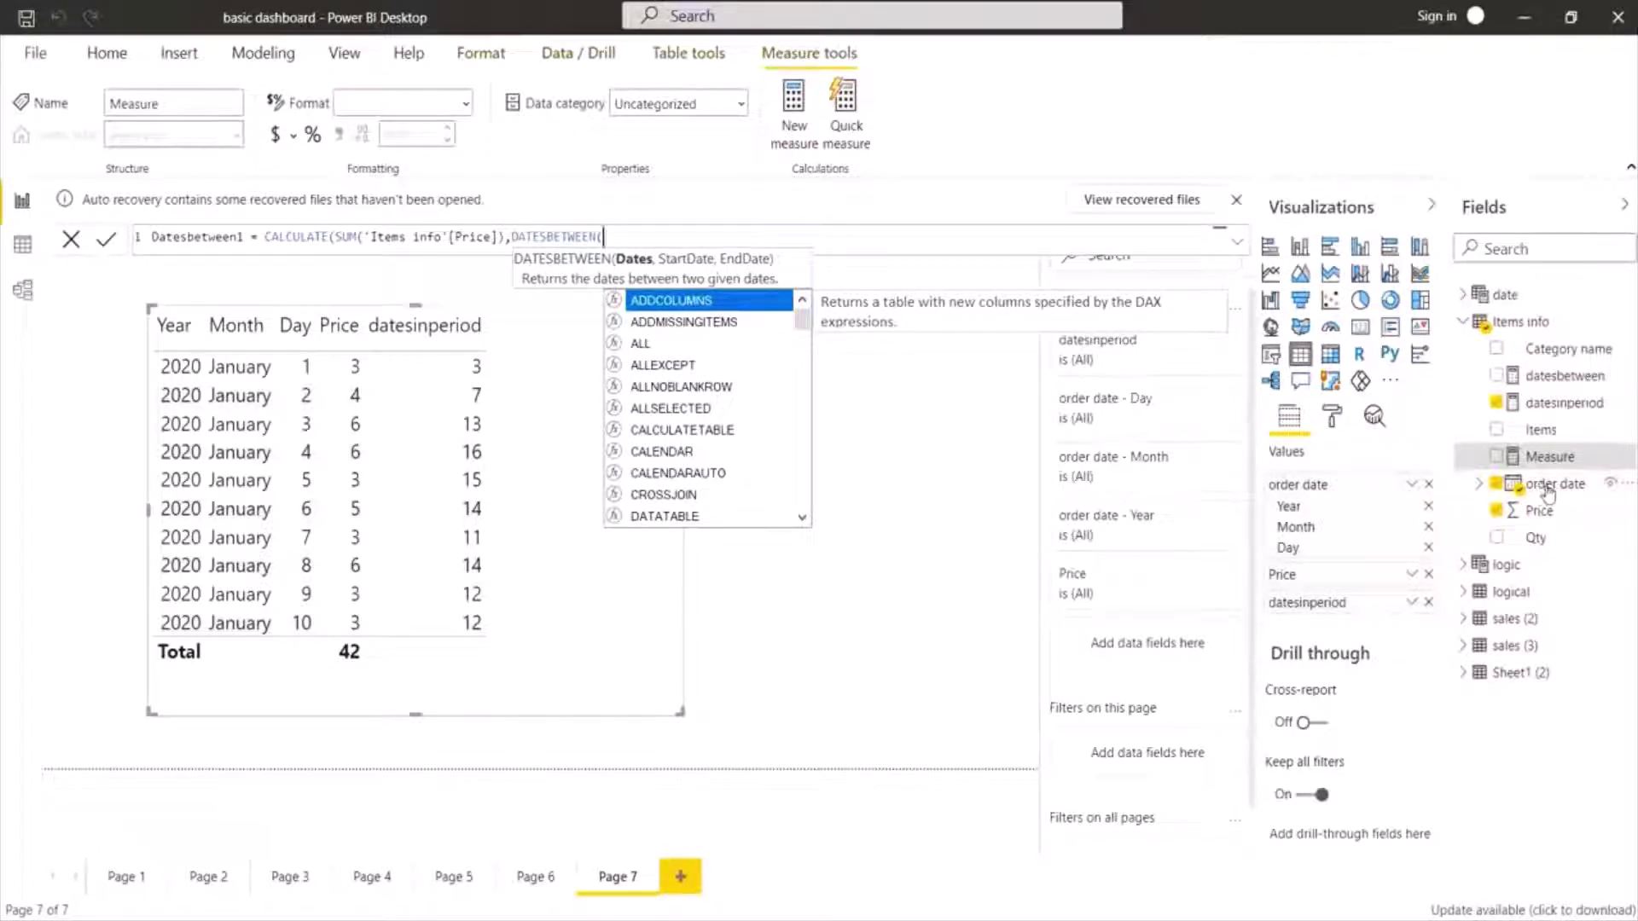
{"action": "type", "text": "order"}
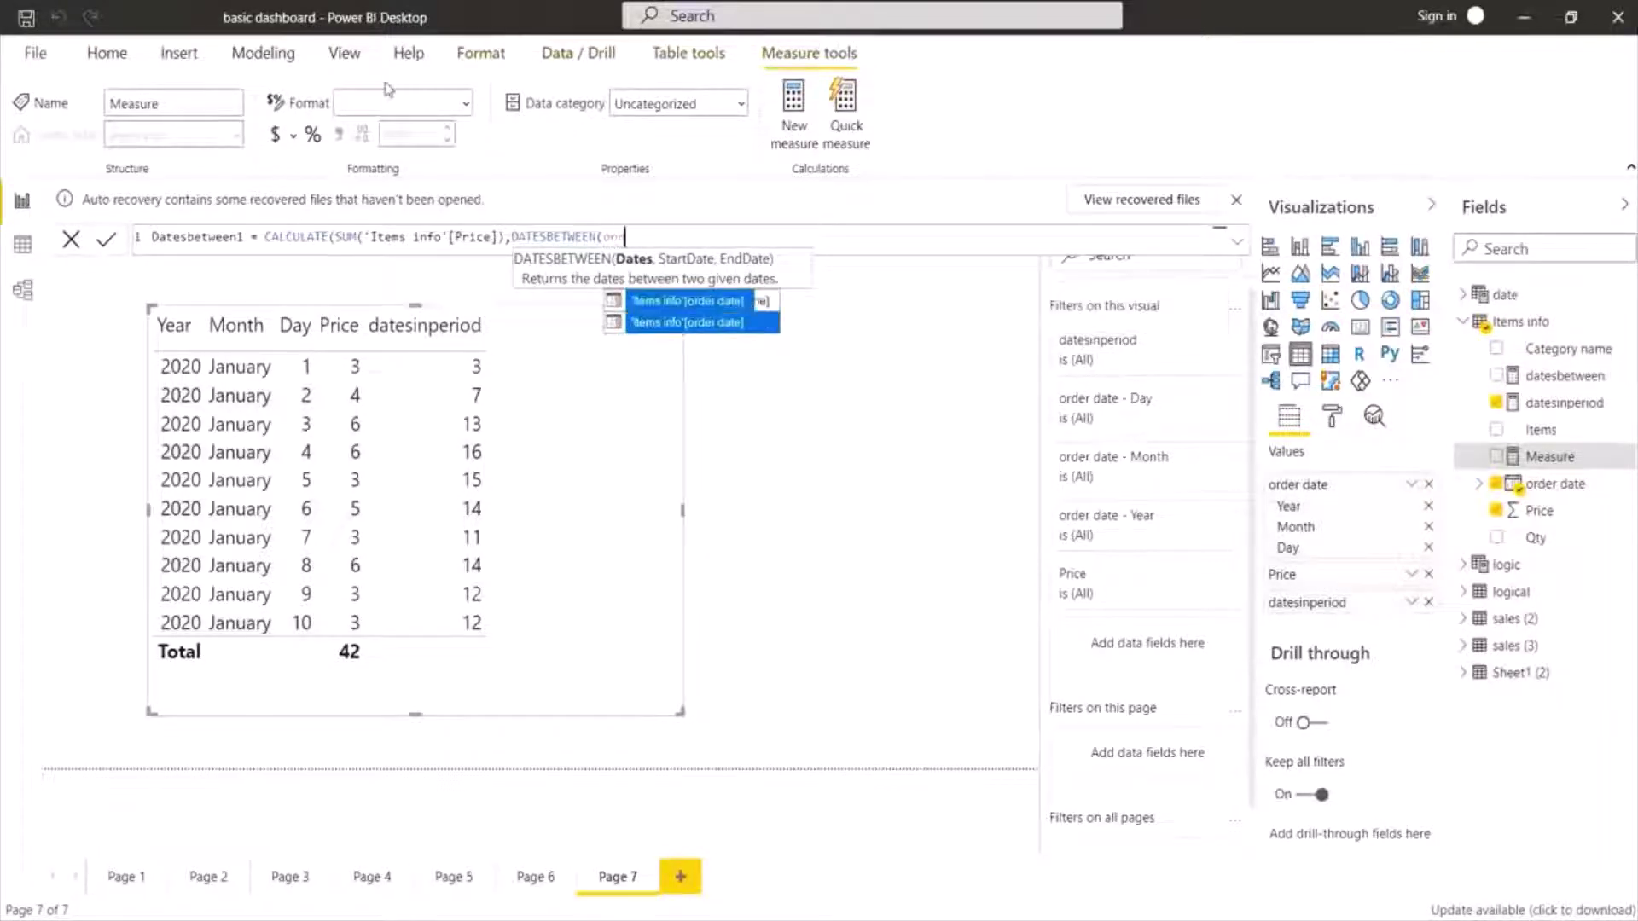
{"action": "left_click", "coordinate": [723, 303]}
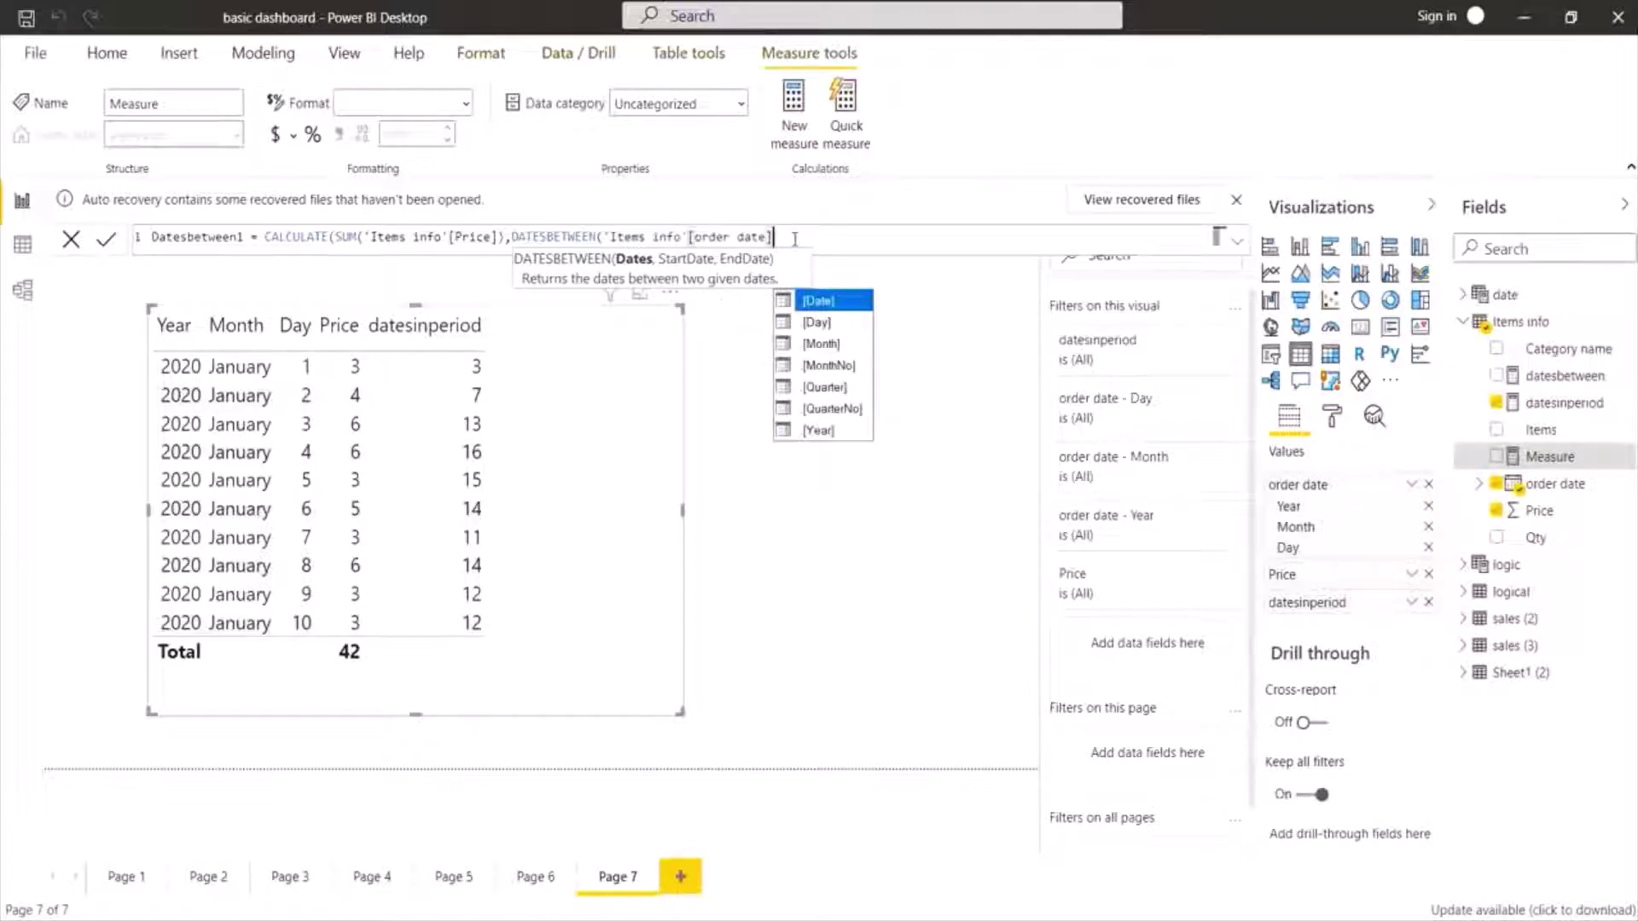
{"action": "type", "text": ","}
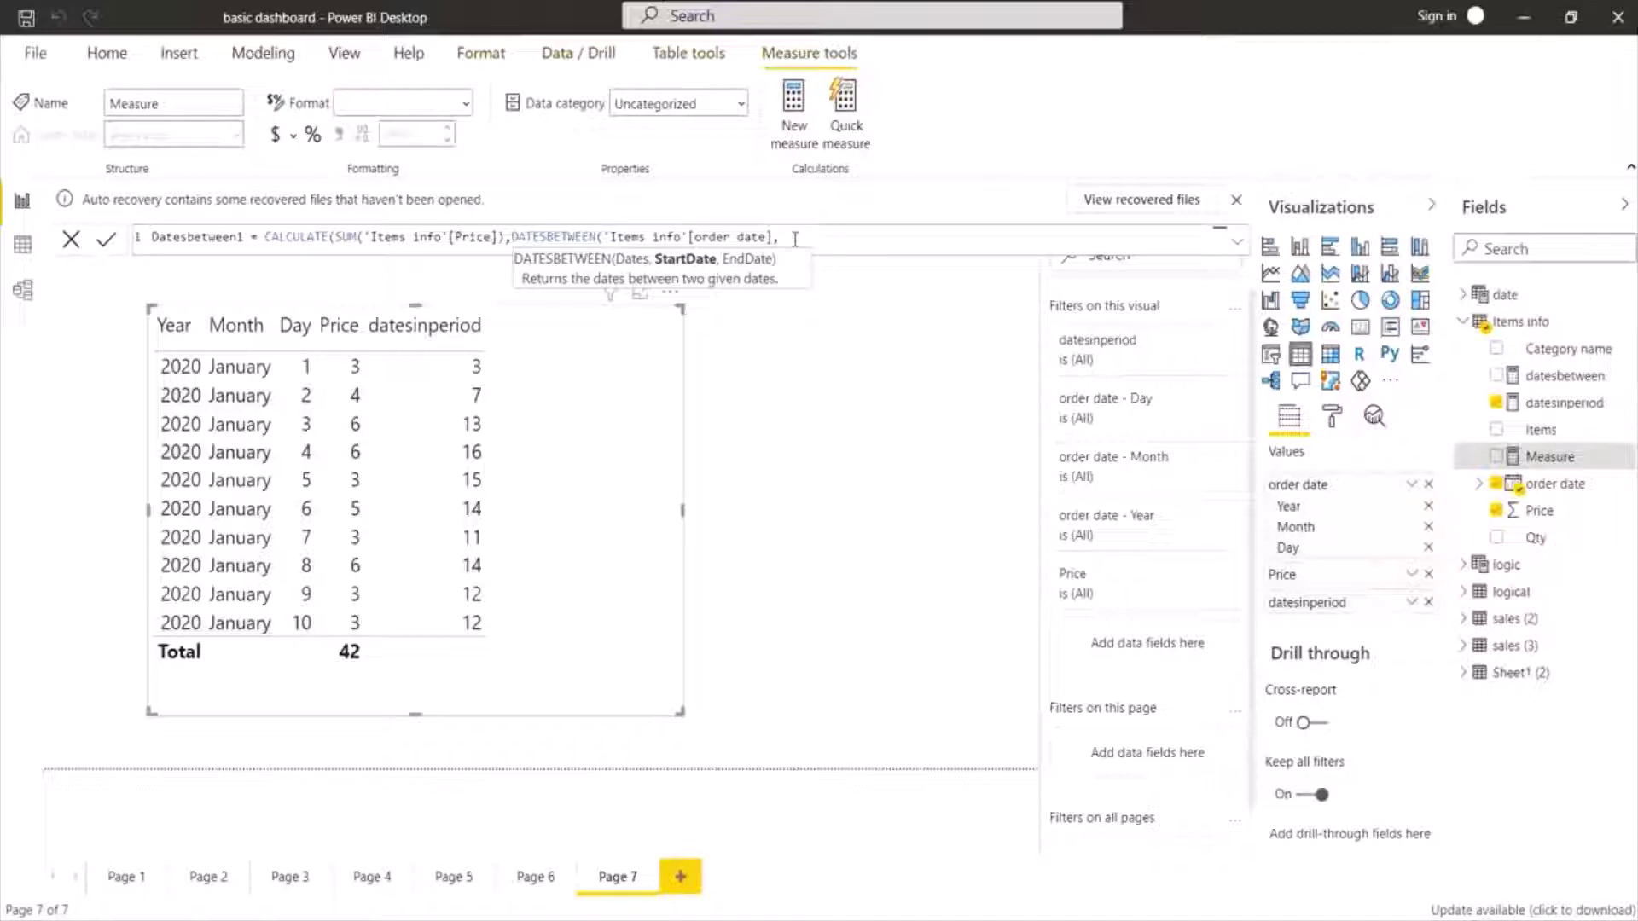
Step: Set the DATESBETWEEN start date to DATEADD(LASTDATE('Items info'[order date]),-3,DAY)
{"action": "type", "text": "date"}
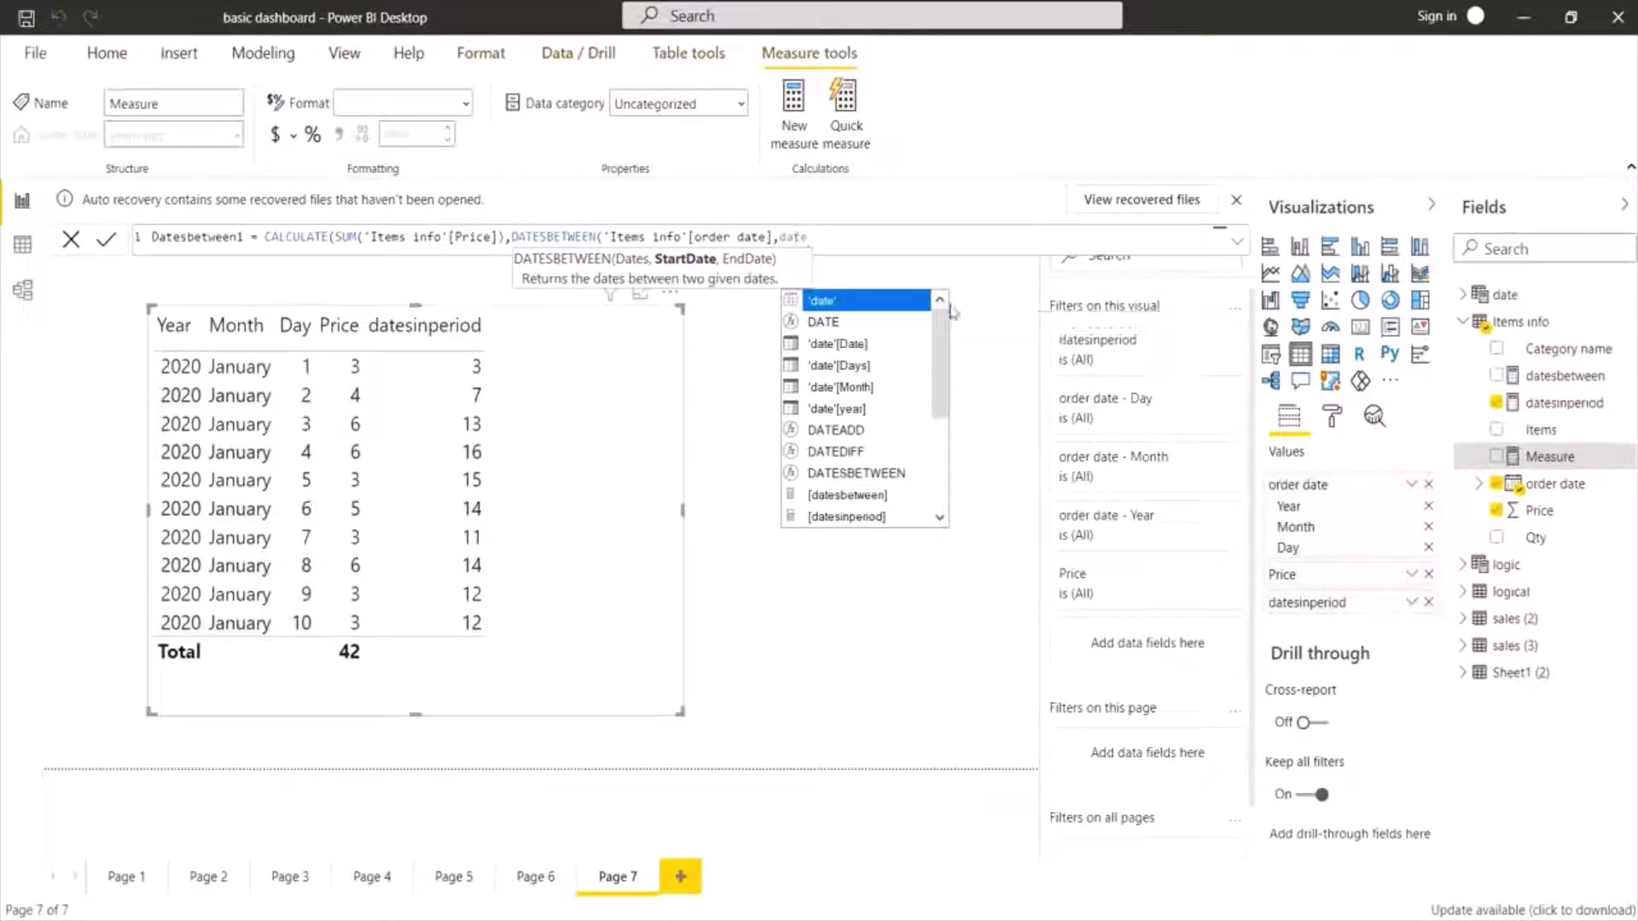
{"action": "left_click", "coordinate": [864, 430]}
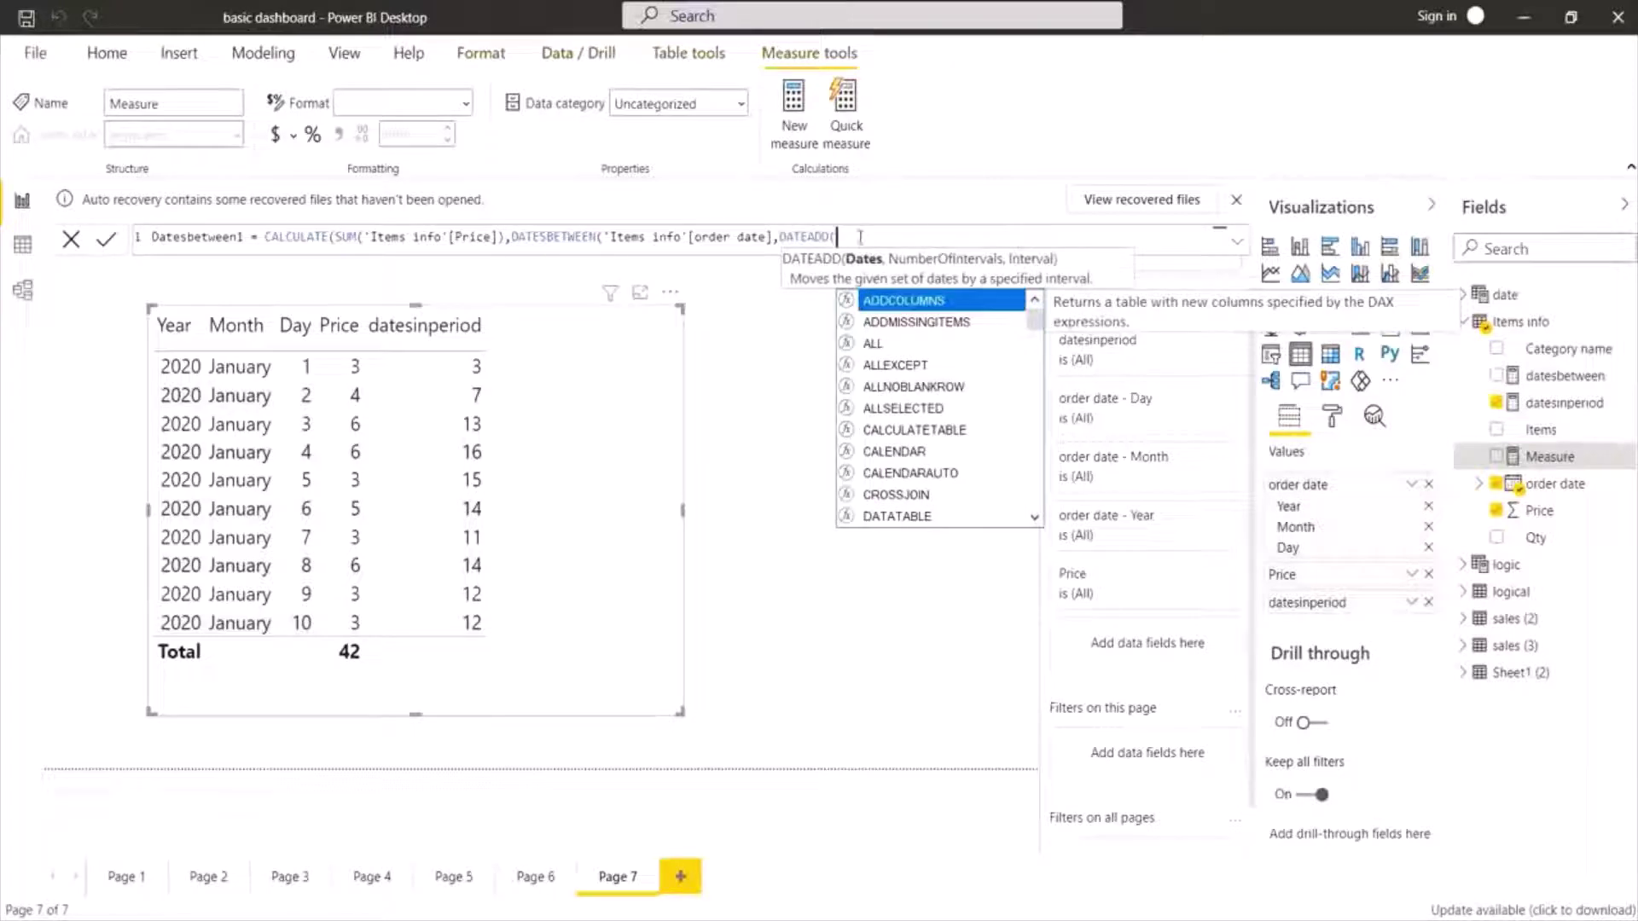
{"action": "type", "text": "las"}
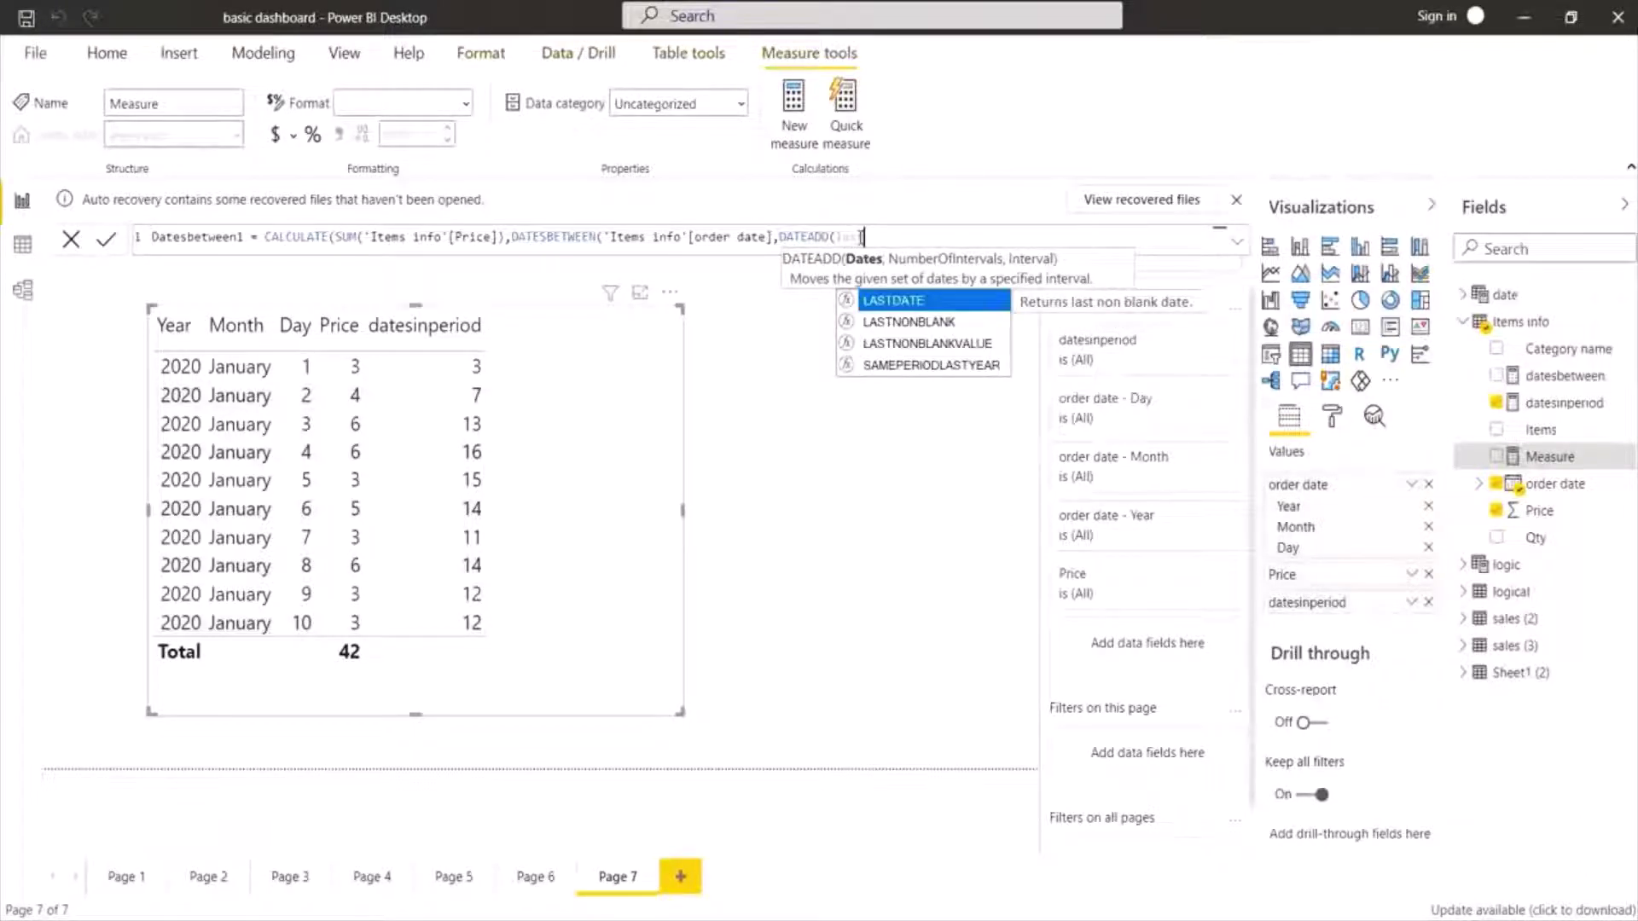
{"action": "left_click", "coordinate": [895, 300]}
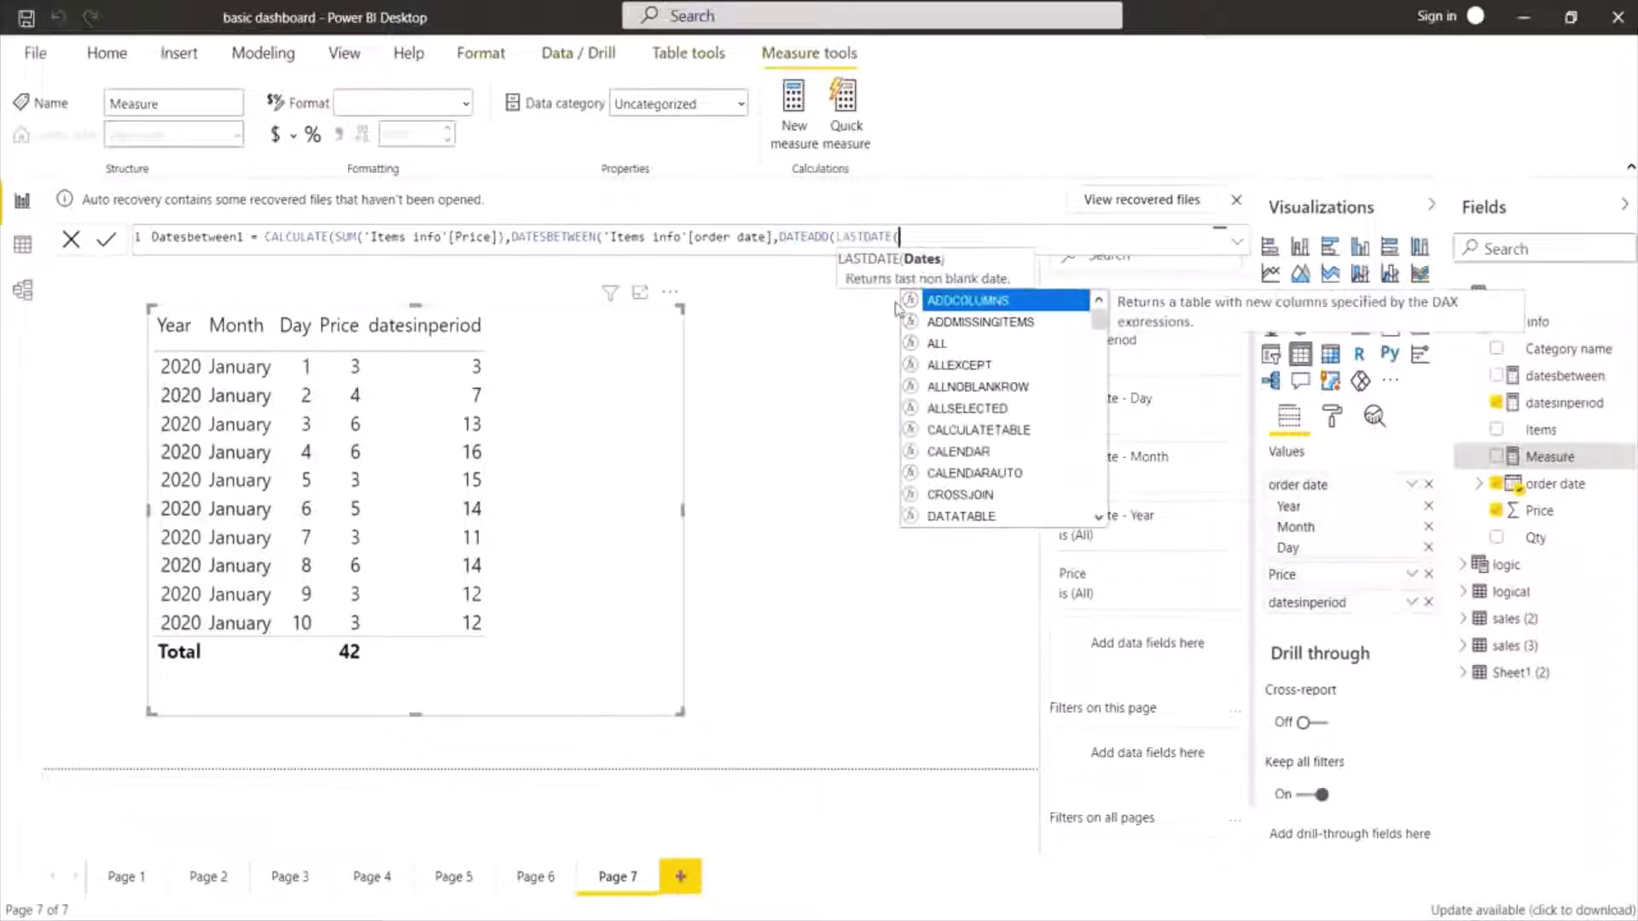
{"action": "type", "text": "orde"}
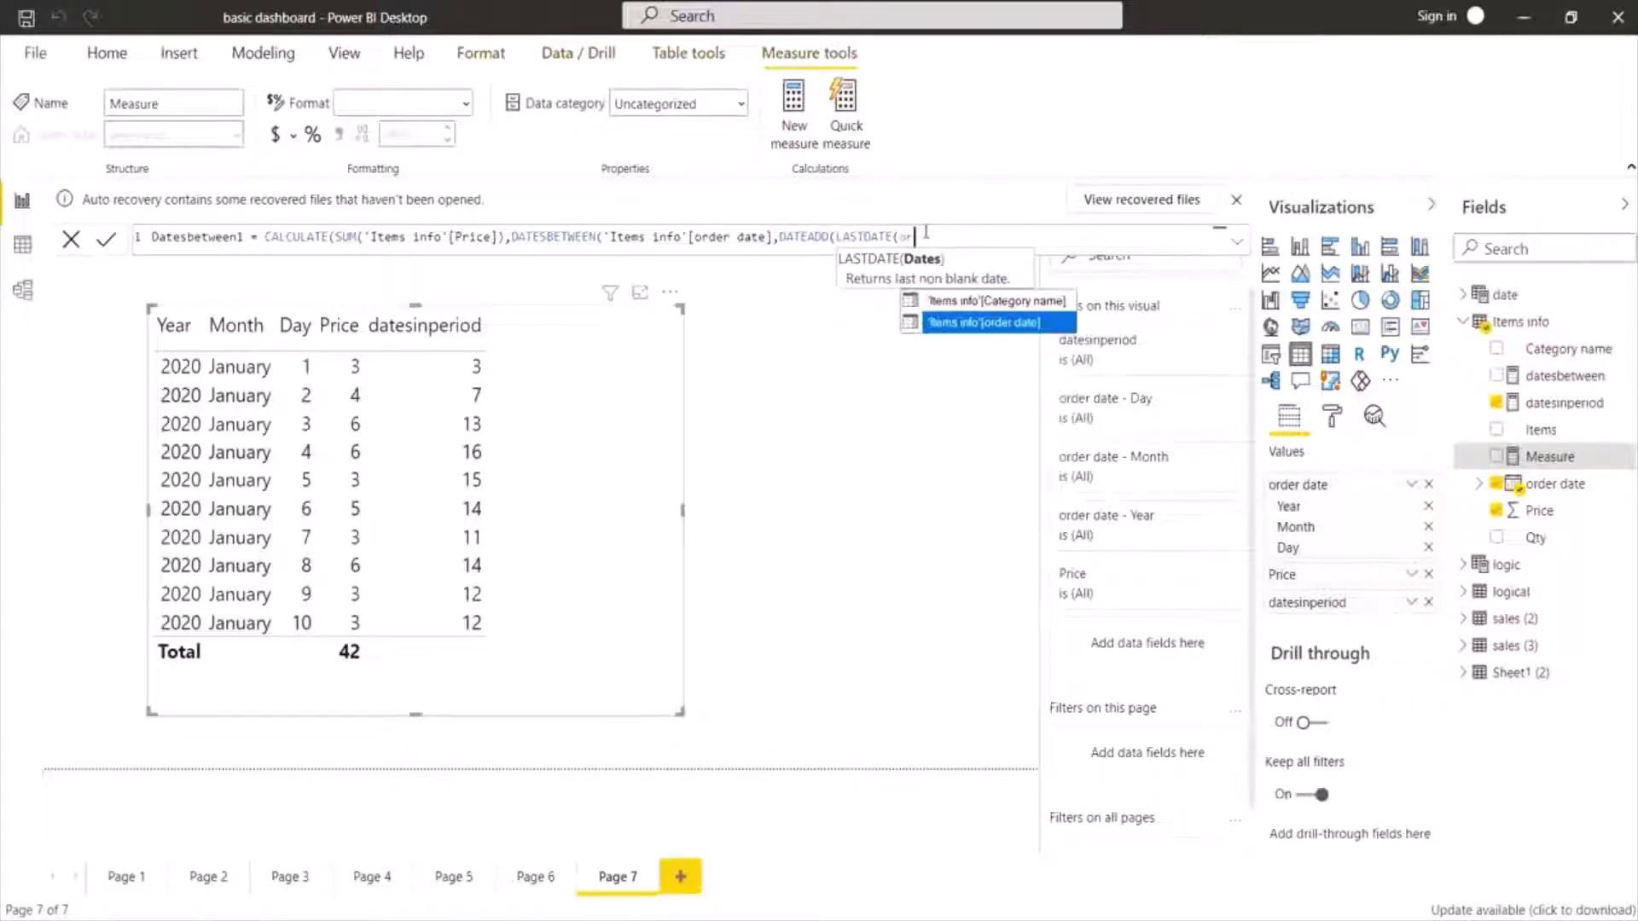
{"action": "type", "text": "r"}
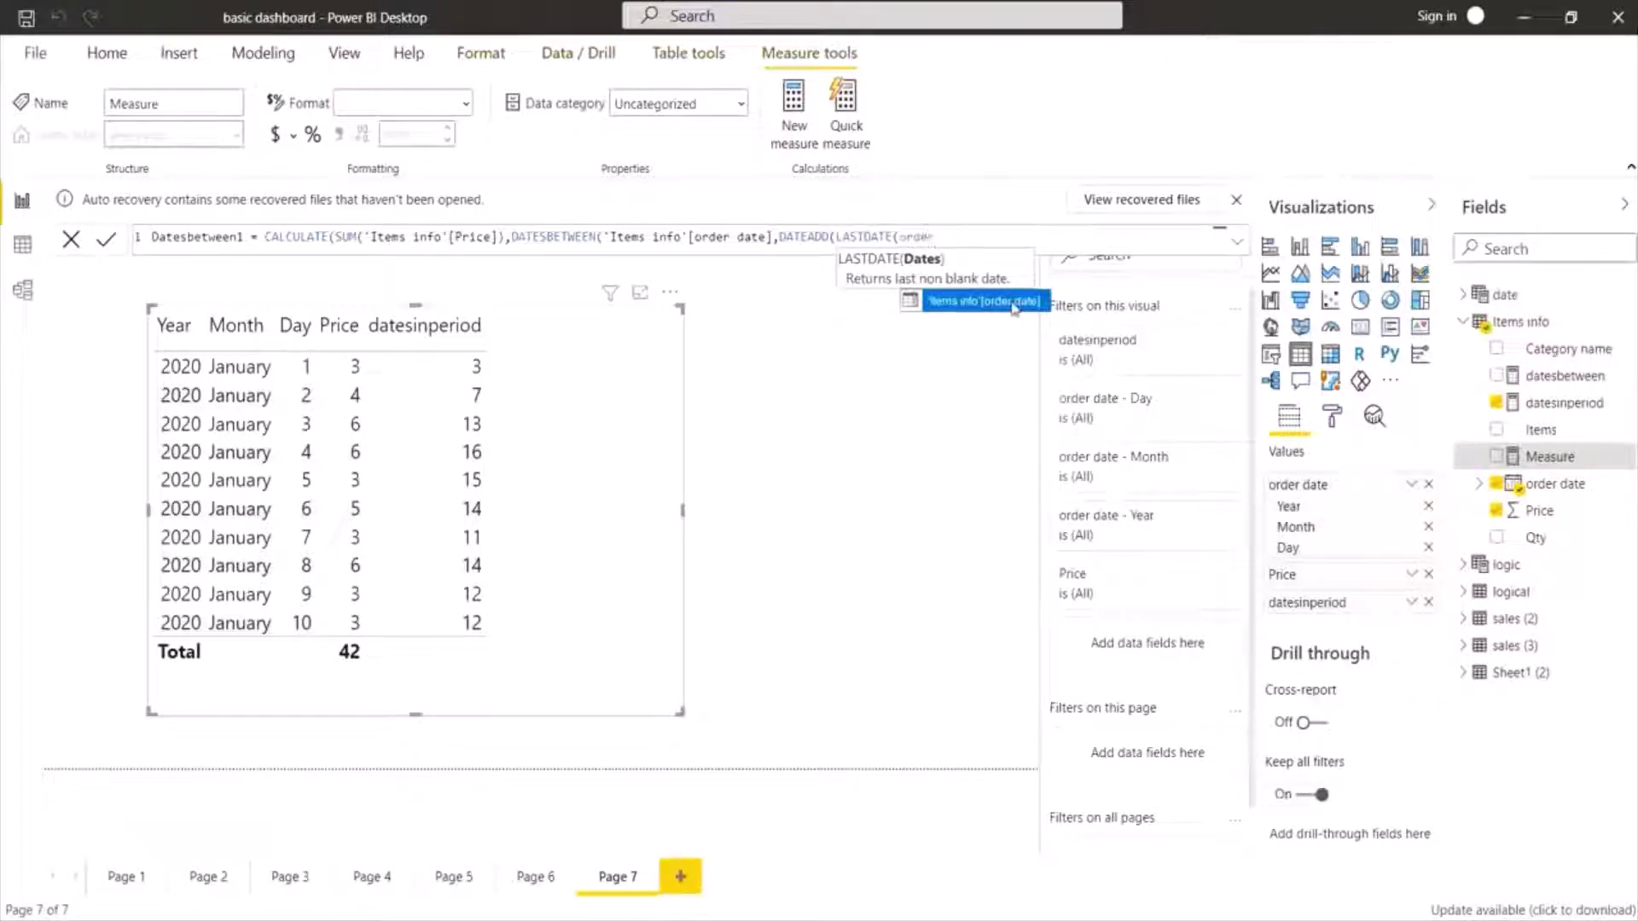
{"action": "left_click", "coordinate": [1013, 305]}
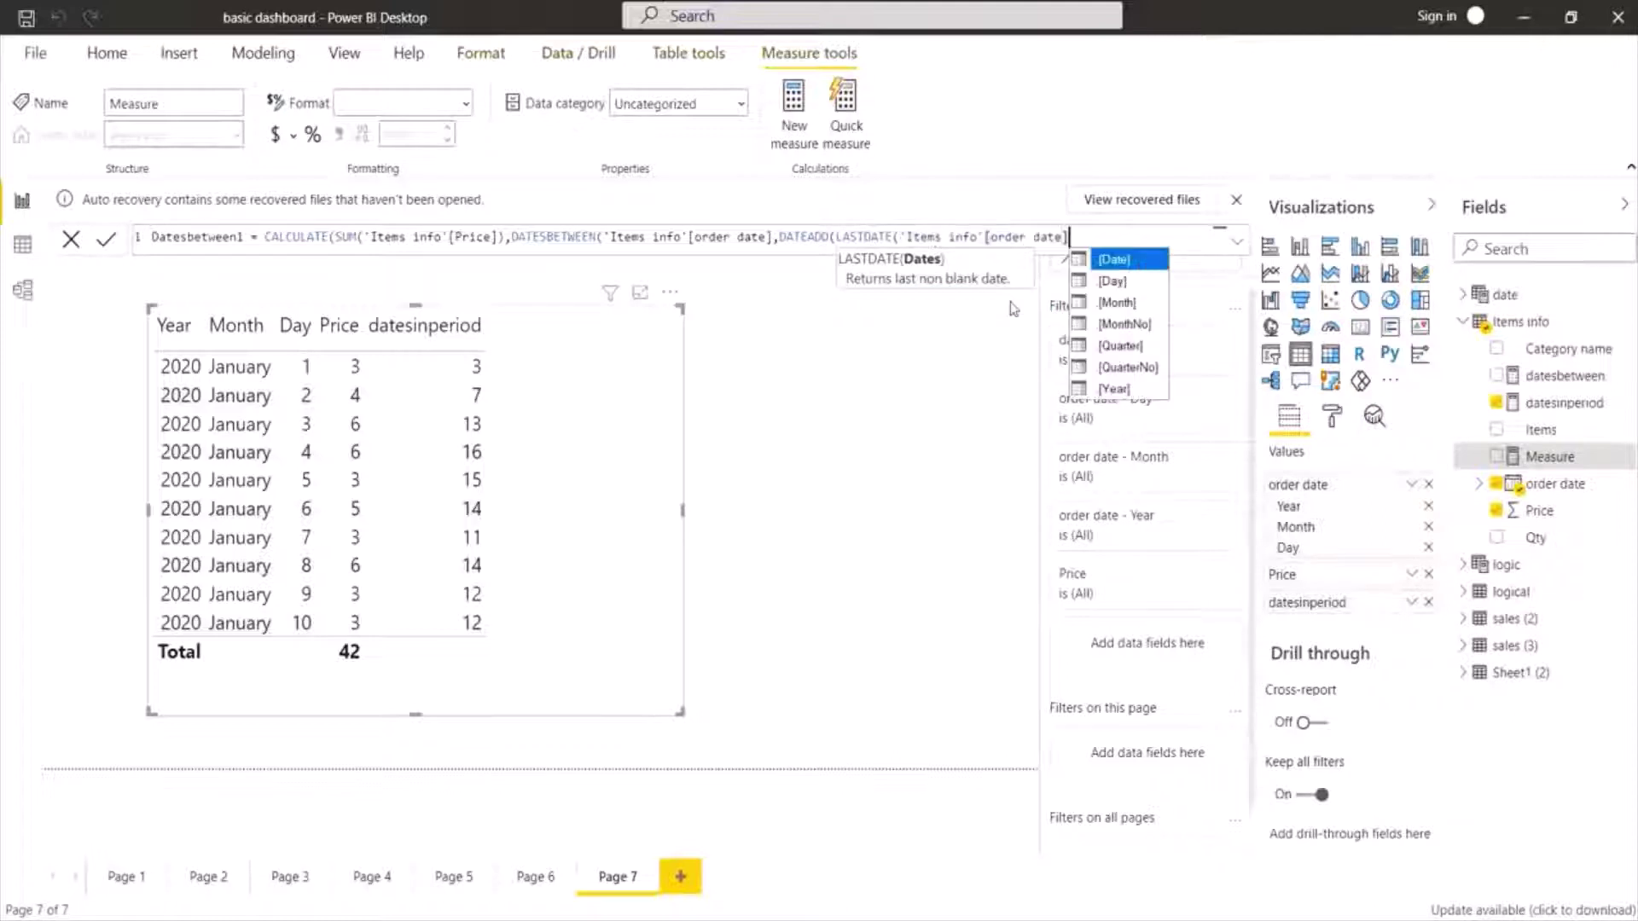
{"action": "type", "text": ")"}
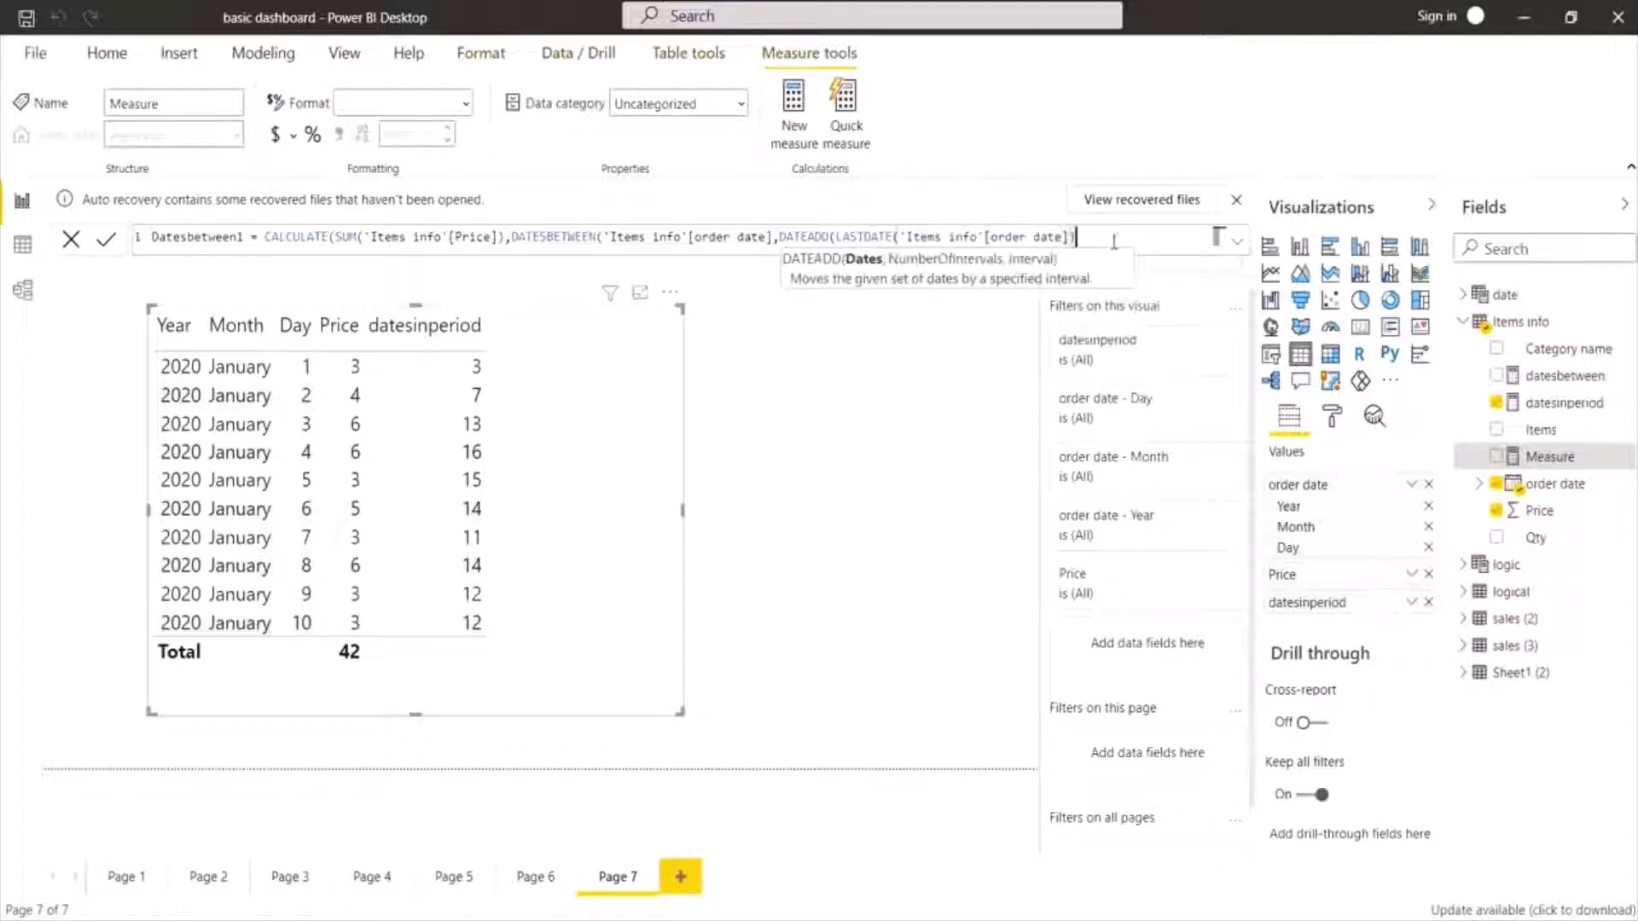
{"action": "type", "text": ","}
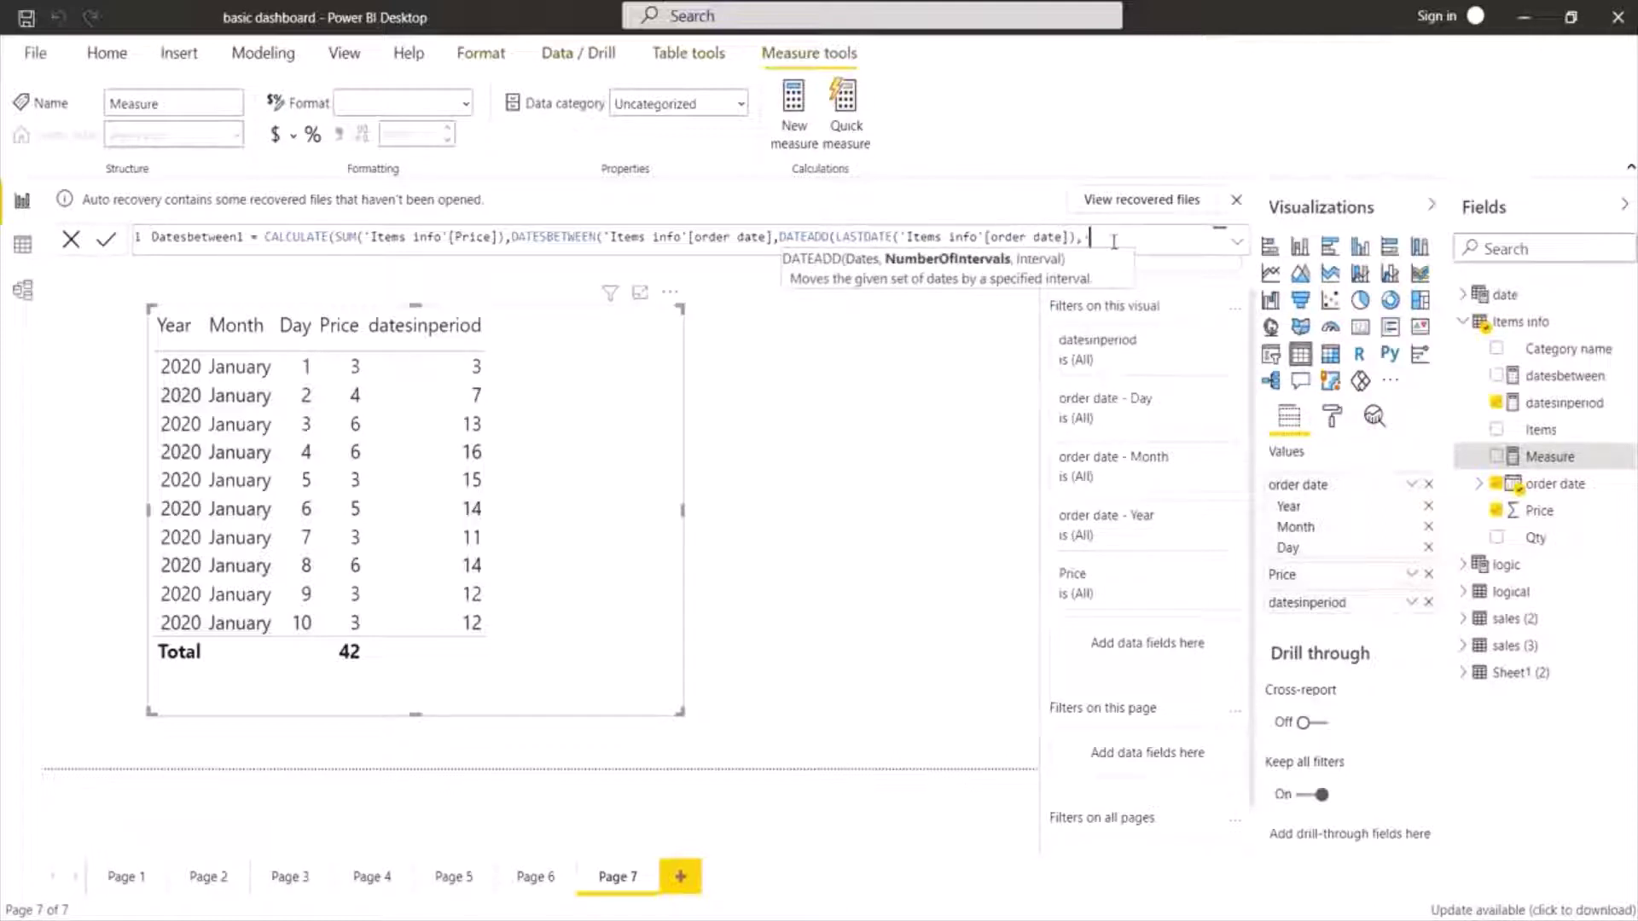
{"action": "type", "text": "-3,"}
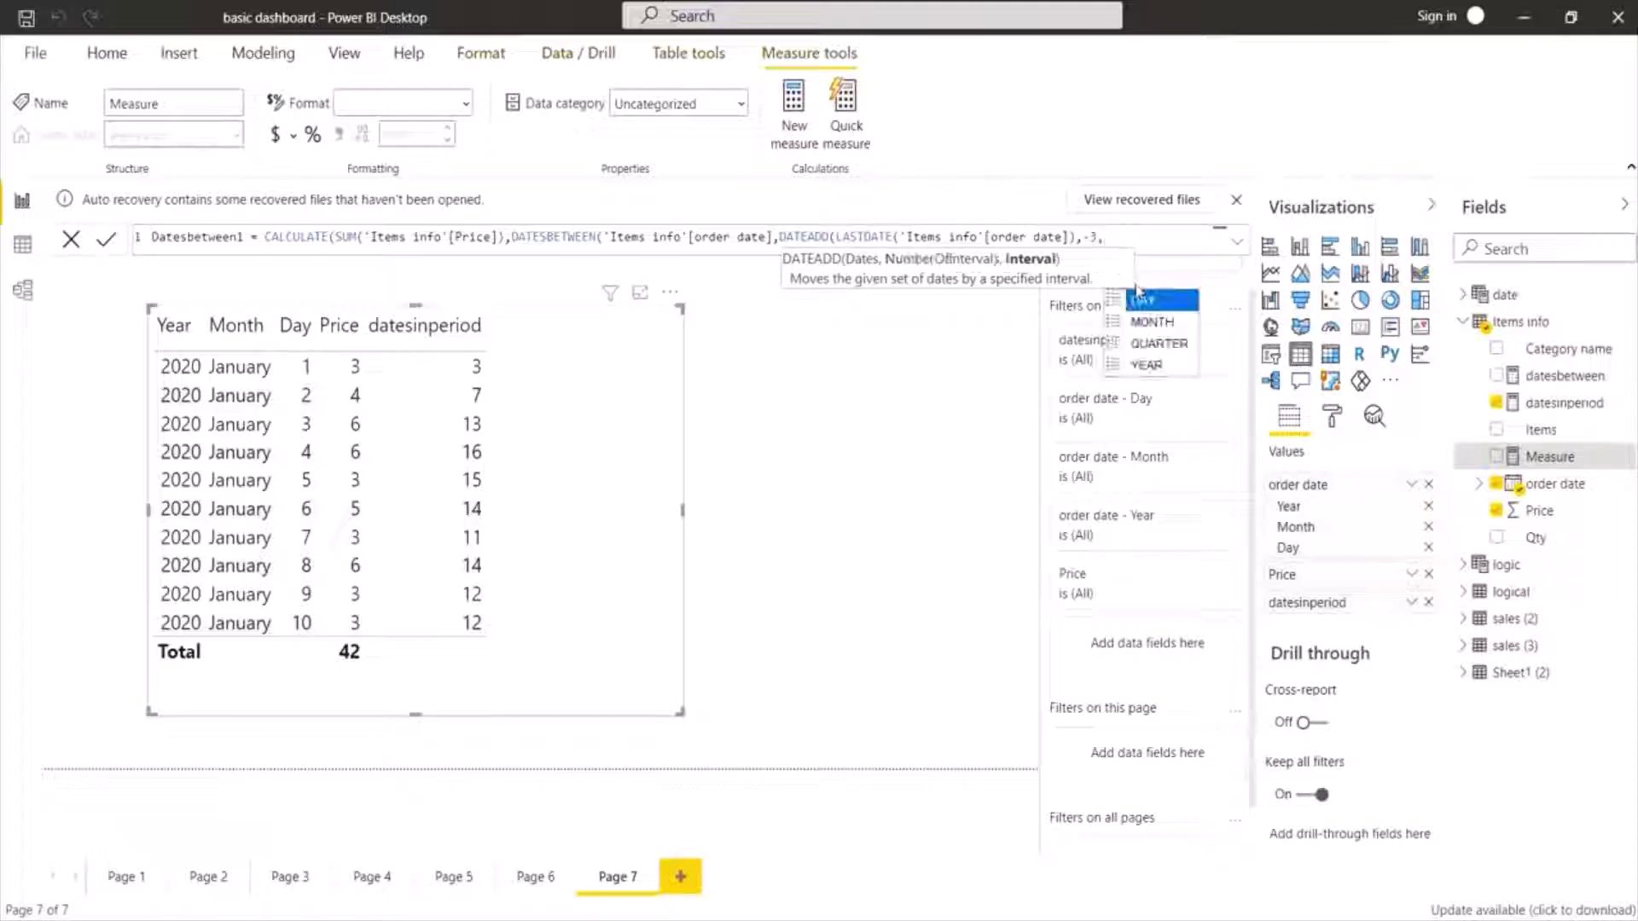
{"action": "left_click", "coordinate": [1148, 300]}
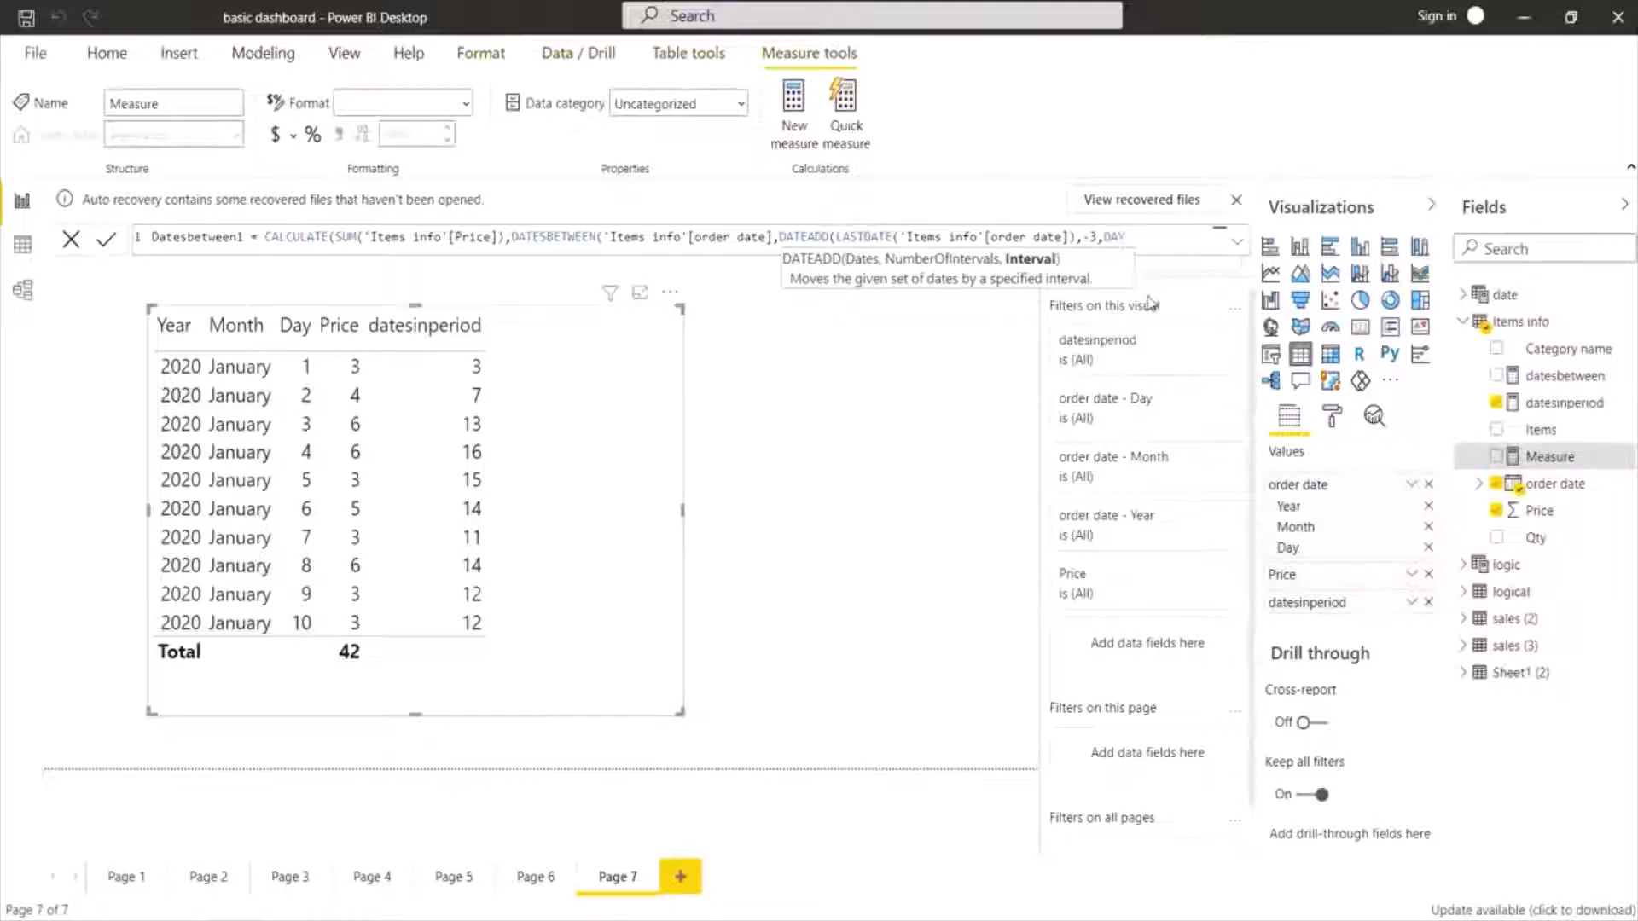
{"action": "type", "text": "),"}
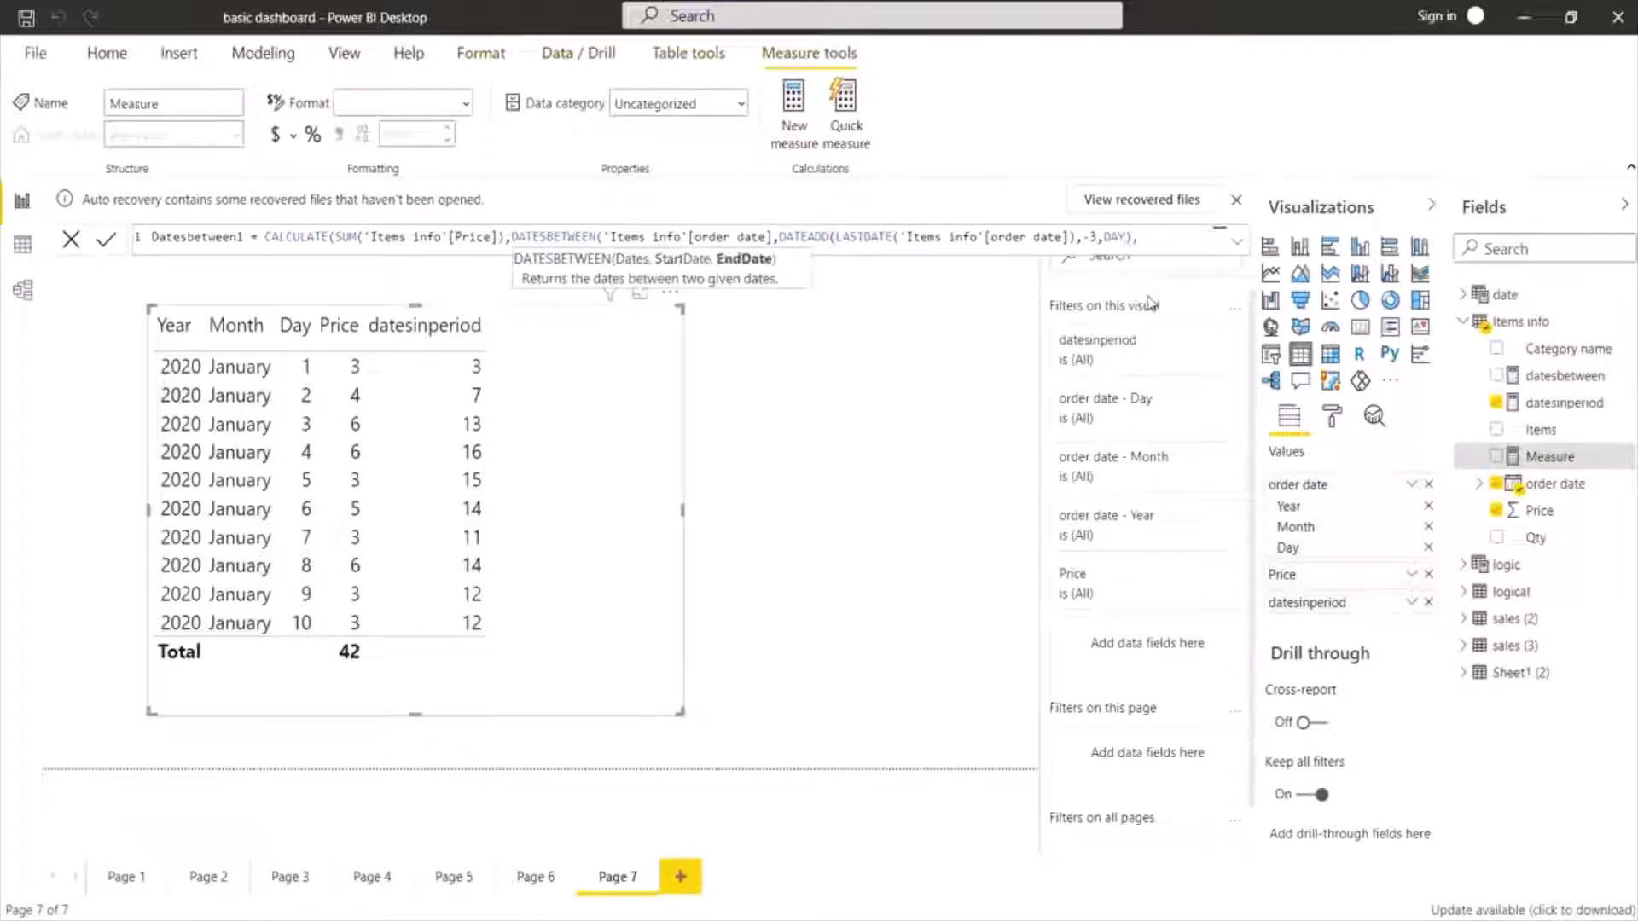
Step: Complete the measure with LASTDATE('Items info'[order date]) as the end date and add Datesbetween1 to the table visual
{"action": "type", "text": "las"}
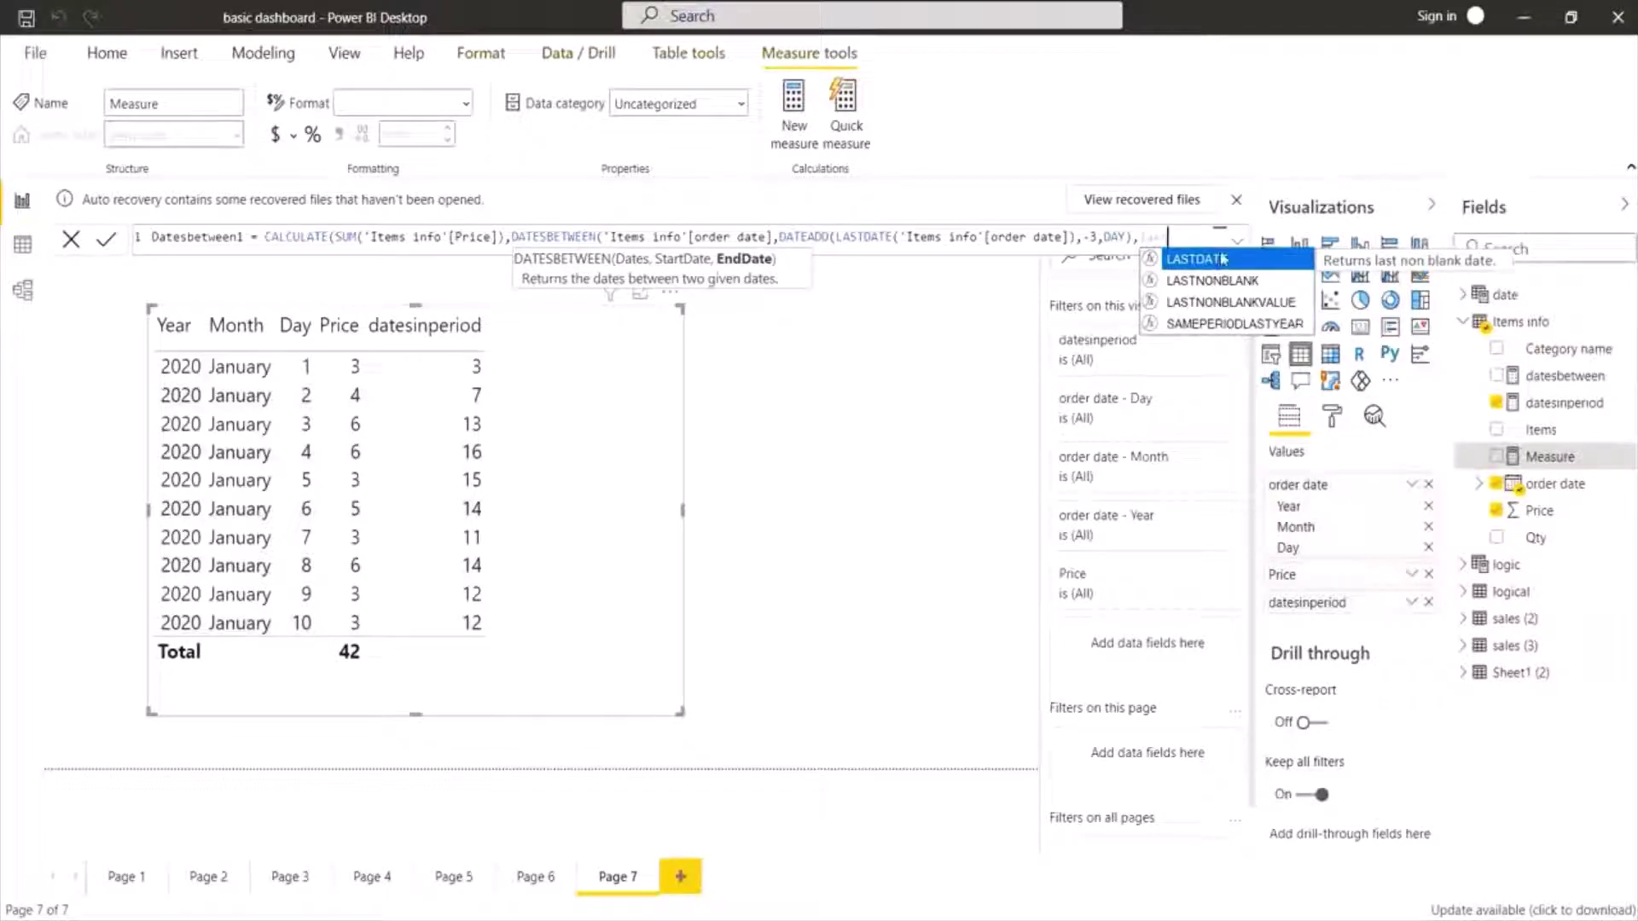
{"action": "left_click", "coordinate": [1222, 260]}
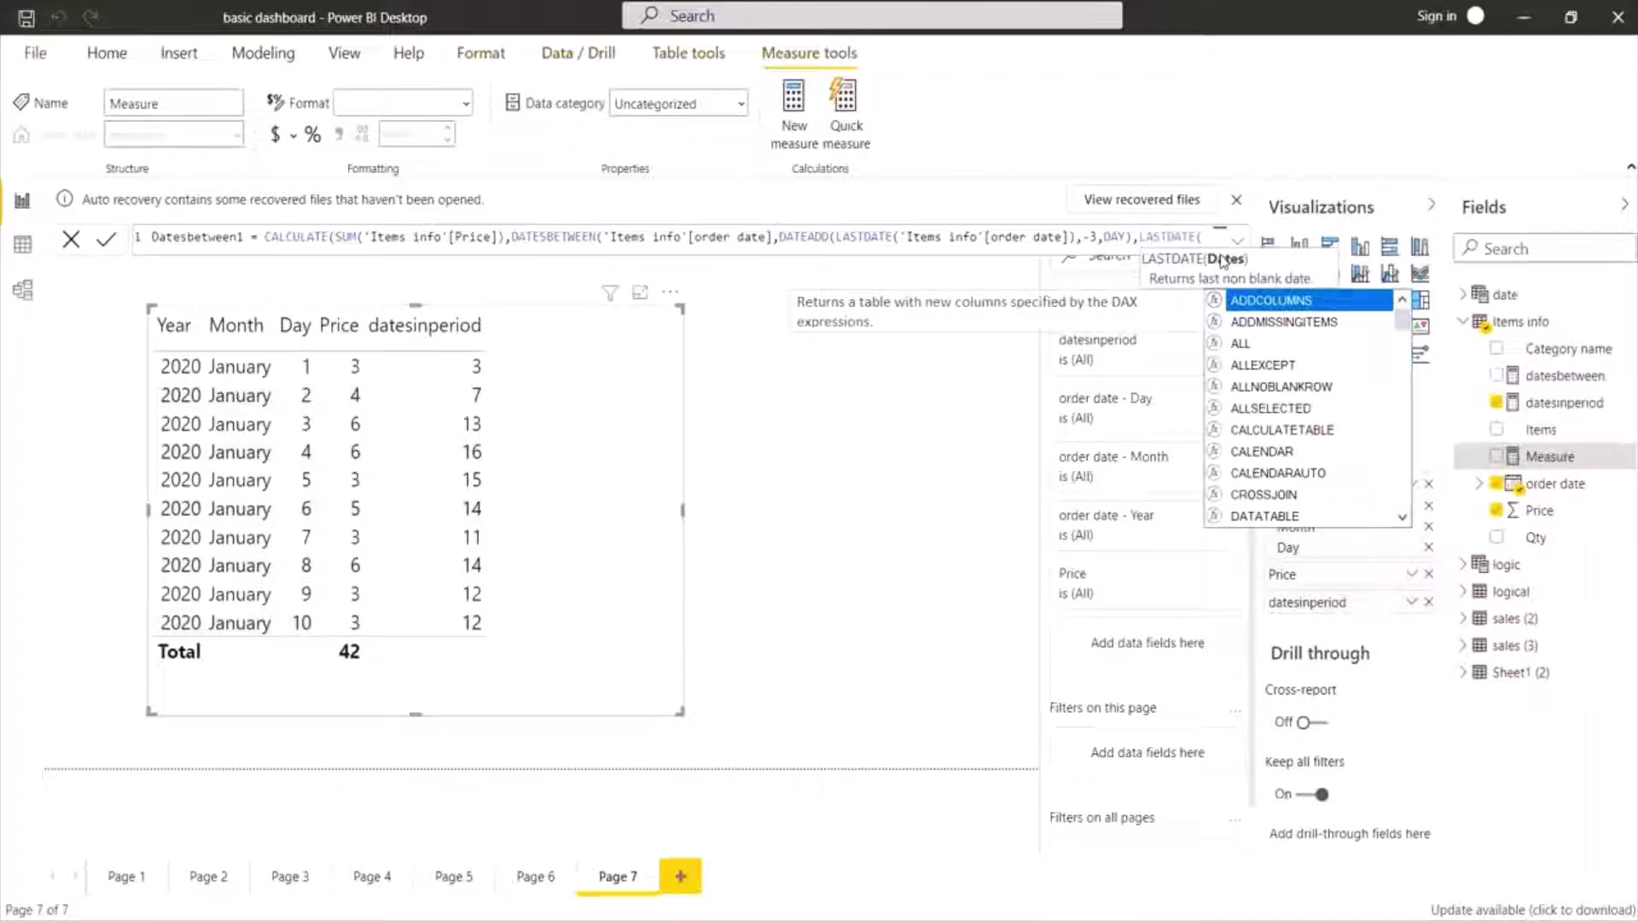
{"action": "type", "text": "order"}
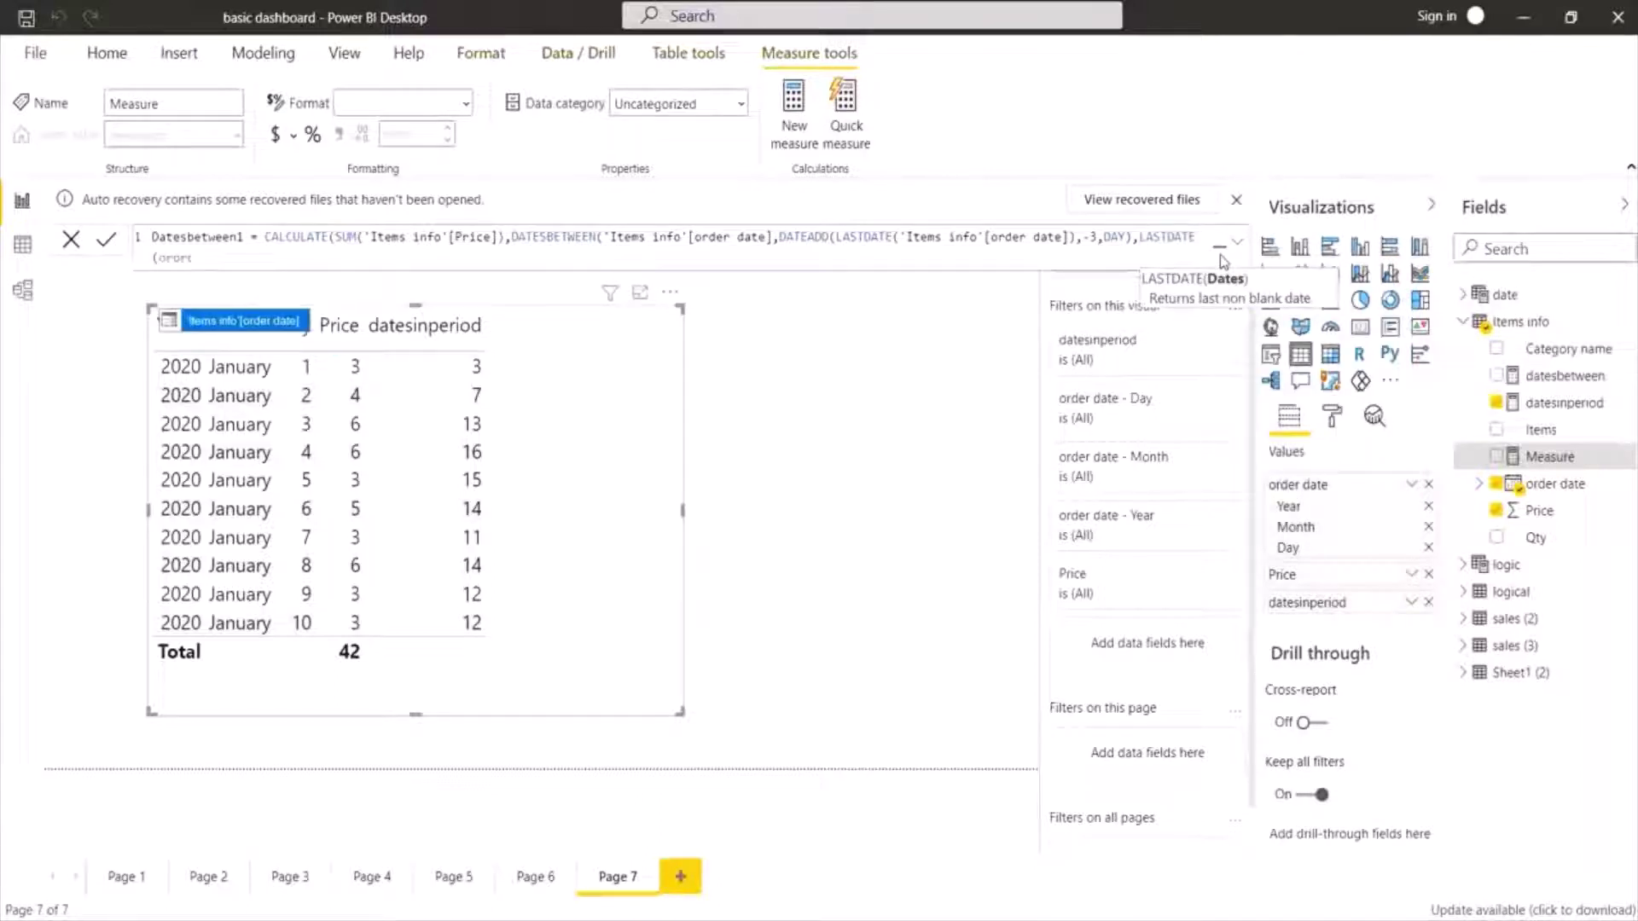
{"action": "left_click", "coordinate": [245, 326]}
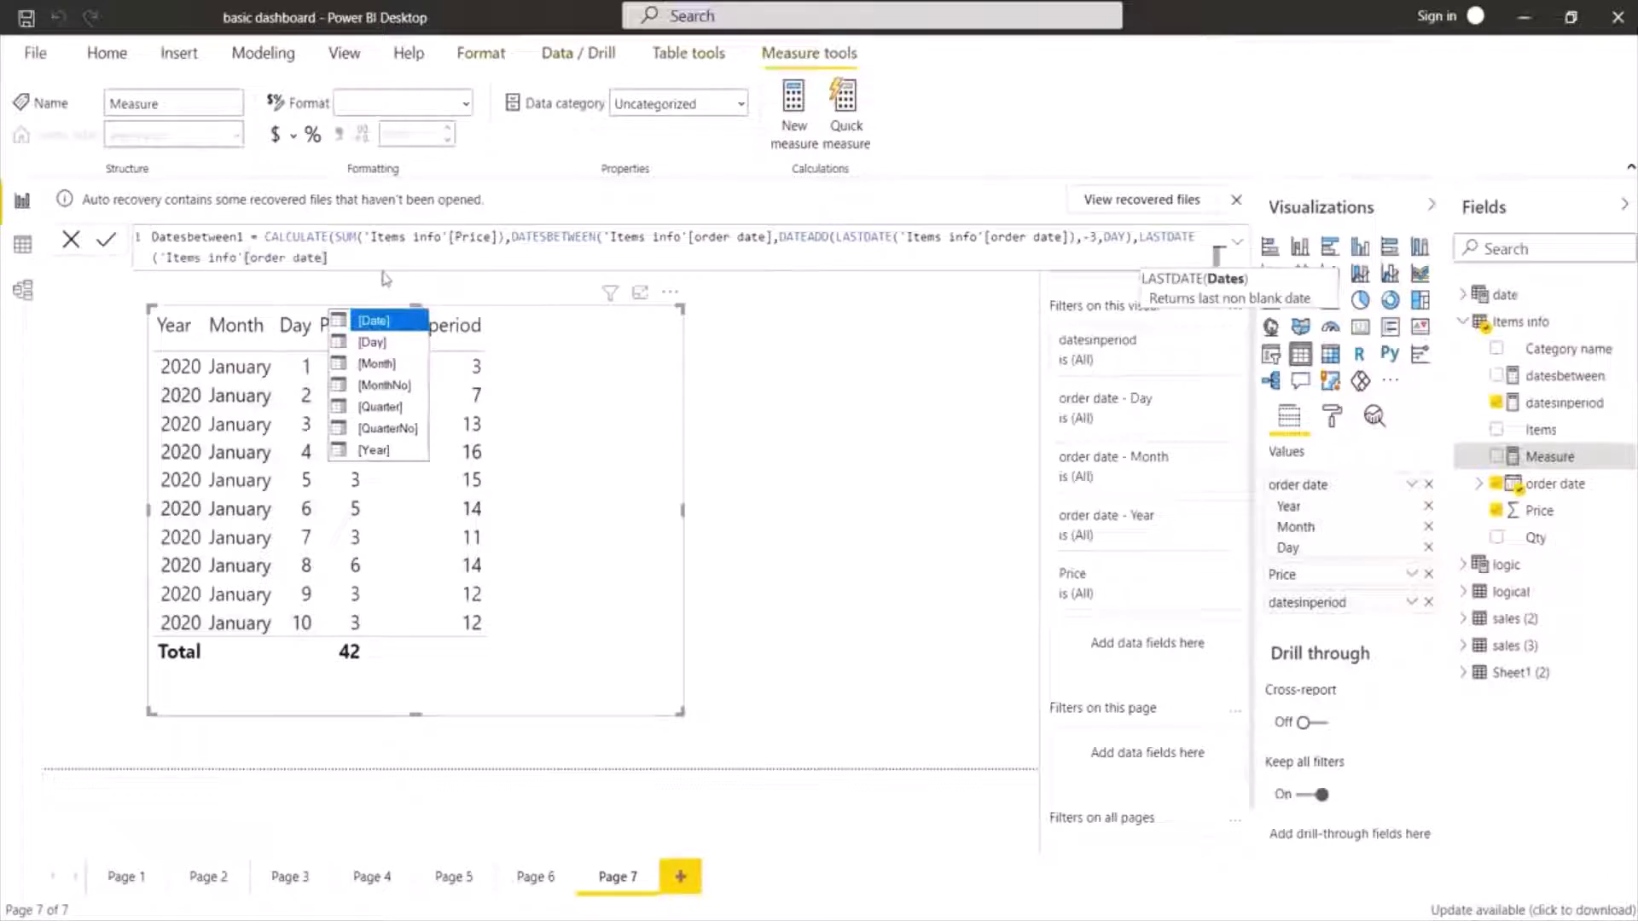
{"action": "type", "text": "))"}
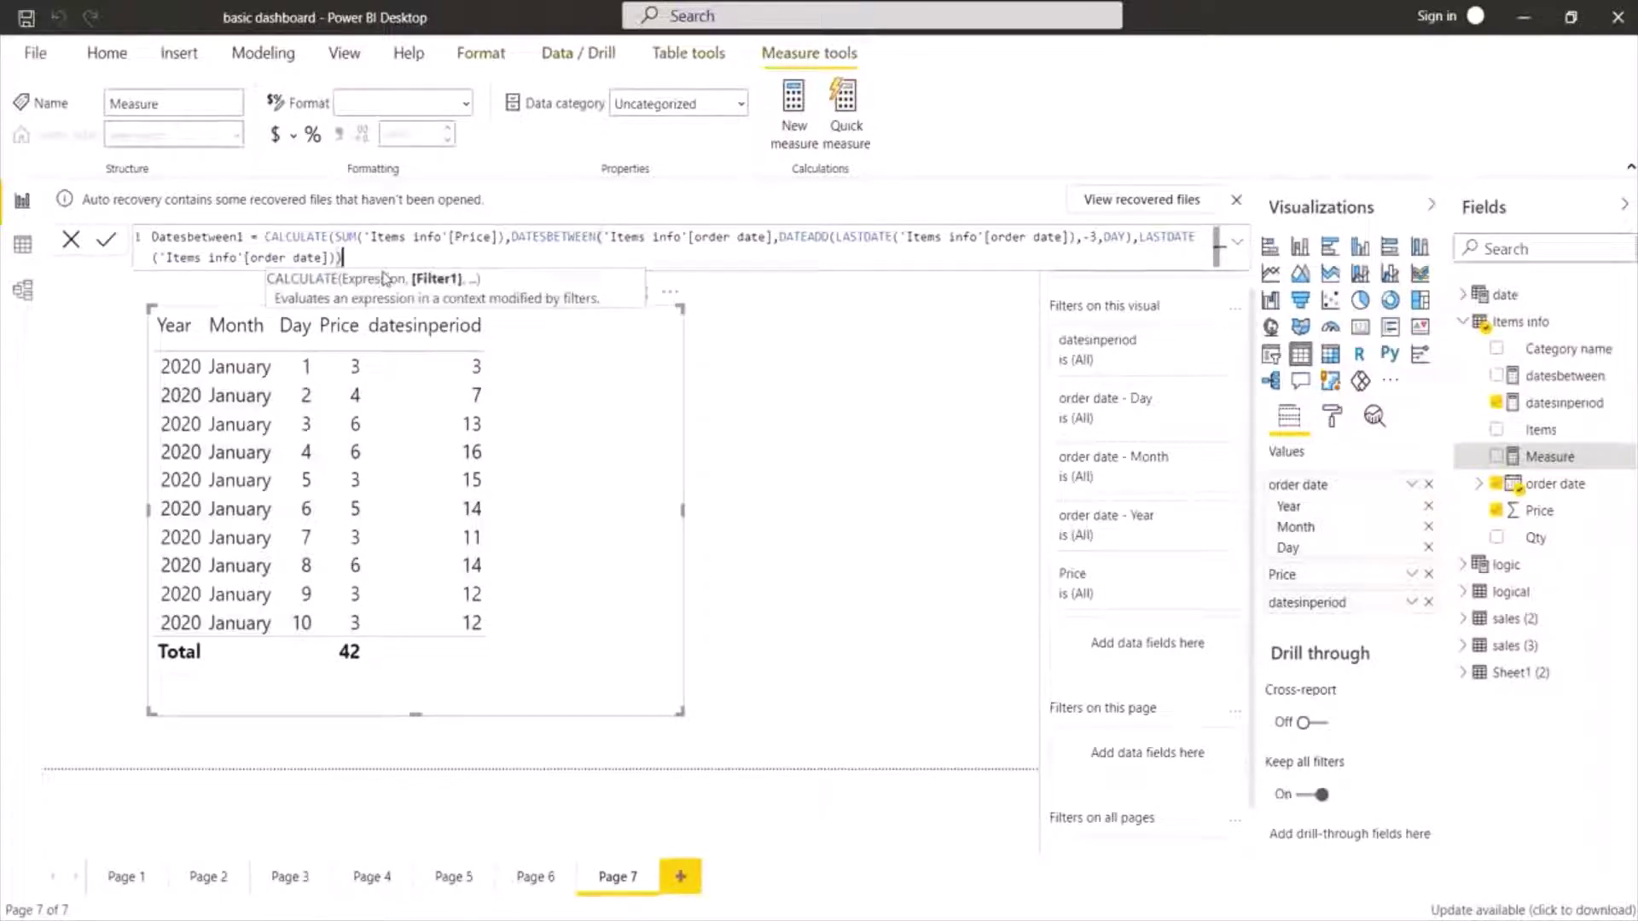
{"action": "type", "text": ")"}
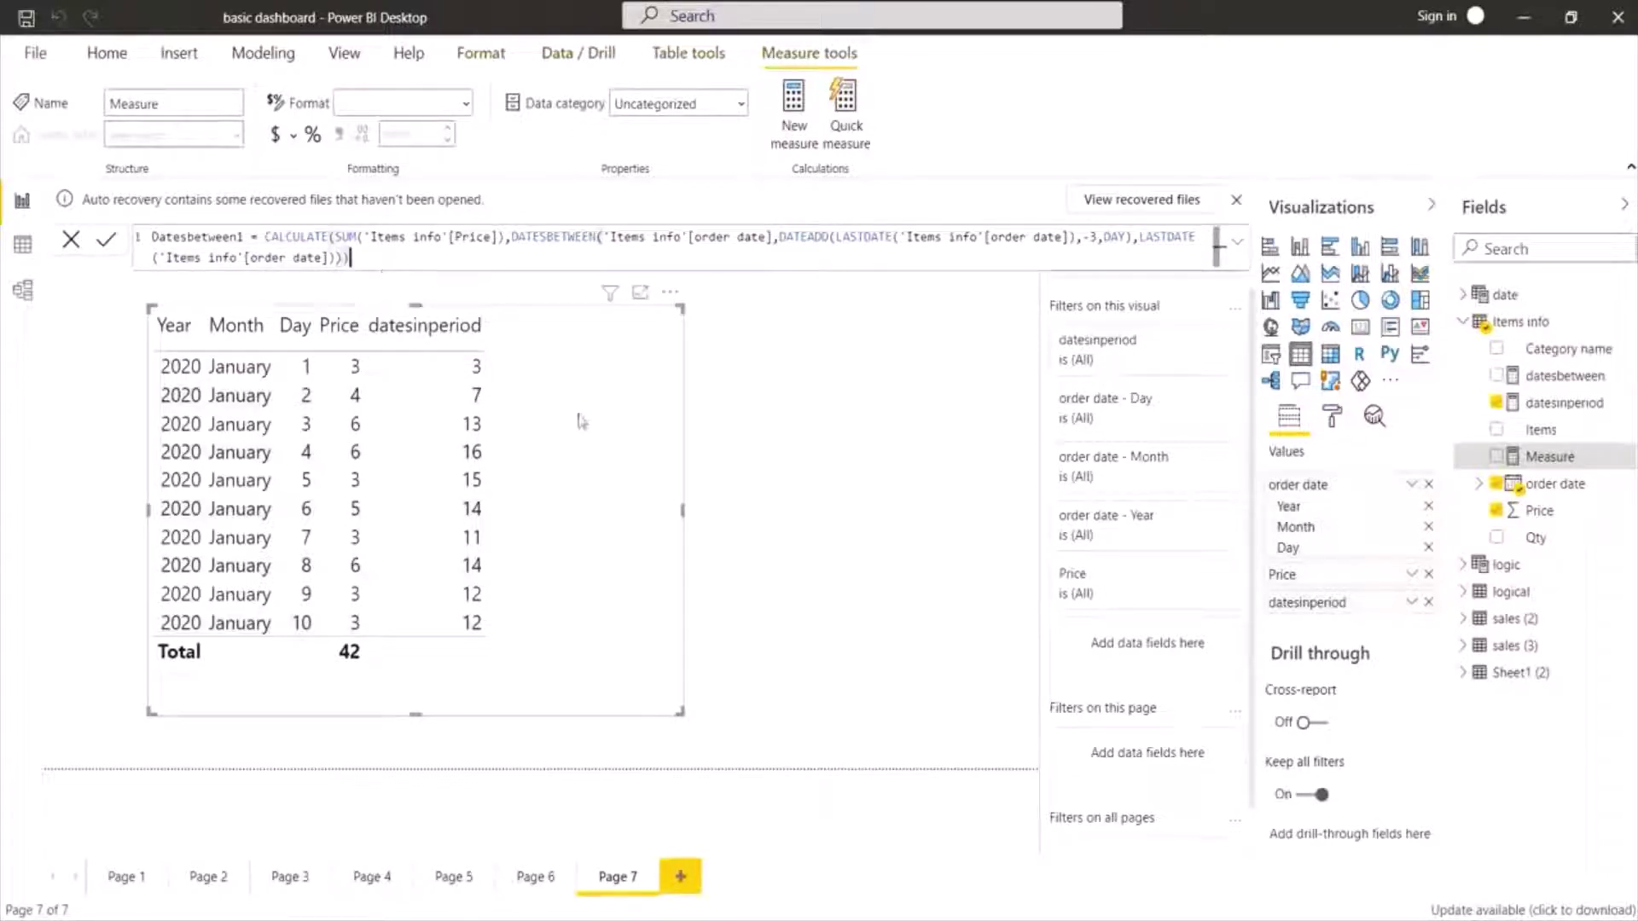
{"action": "key", "text": "Return"}
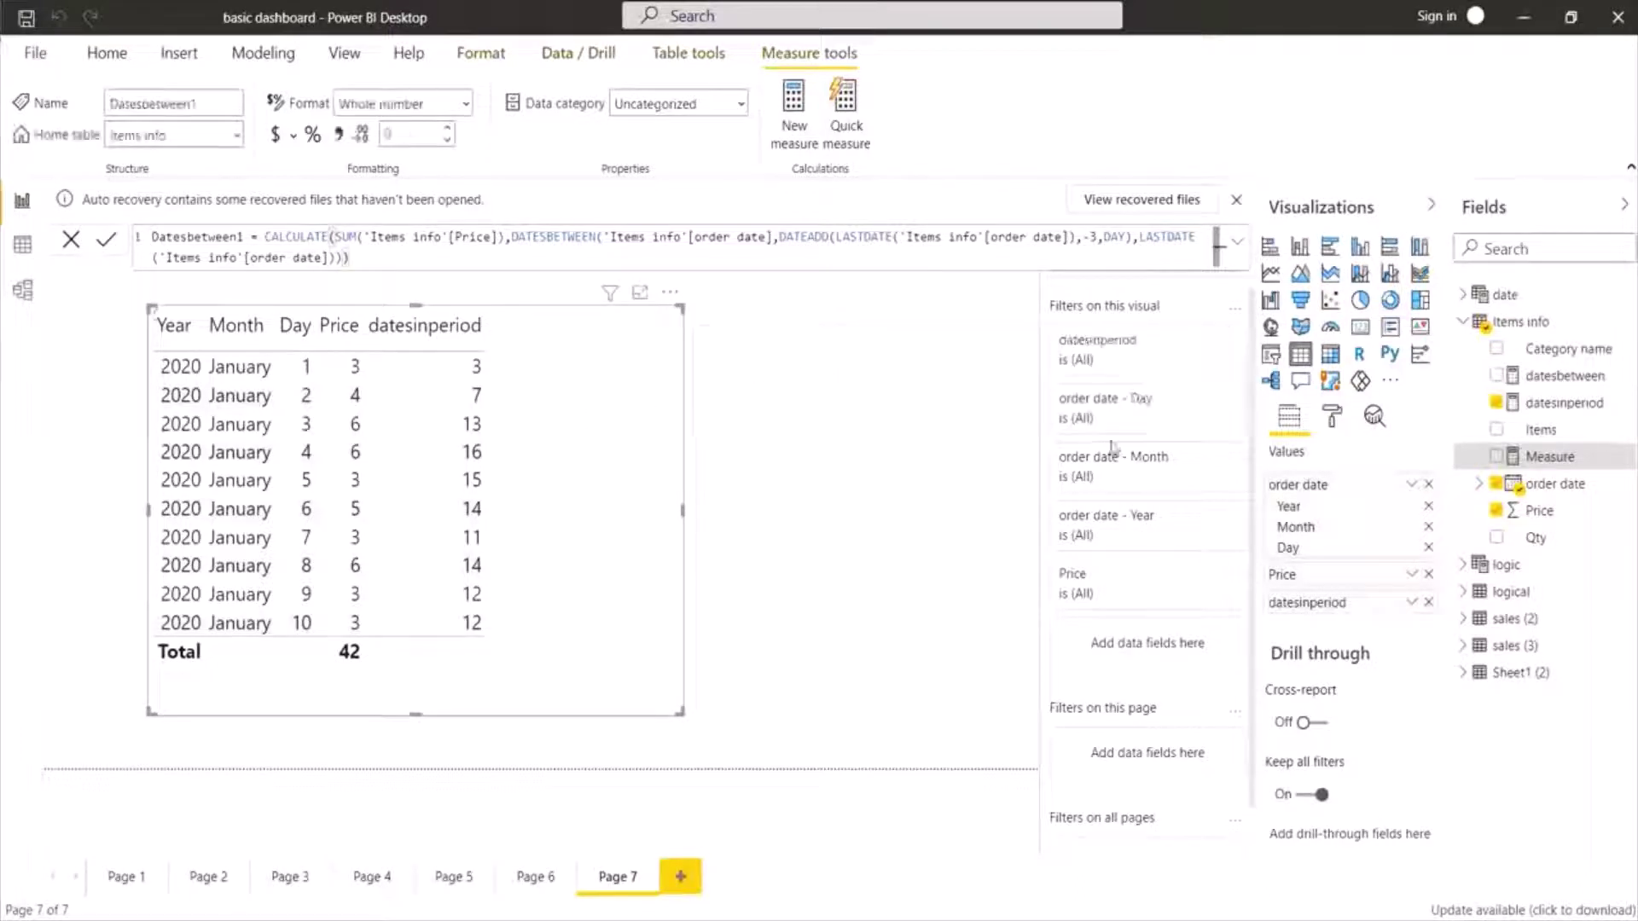
{"action": "left_click", "coordinate": [1497, 402]}
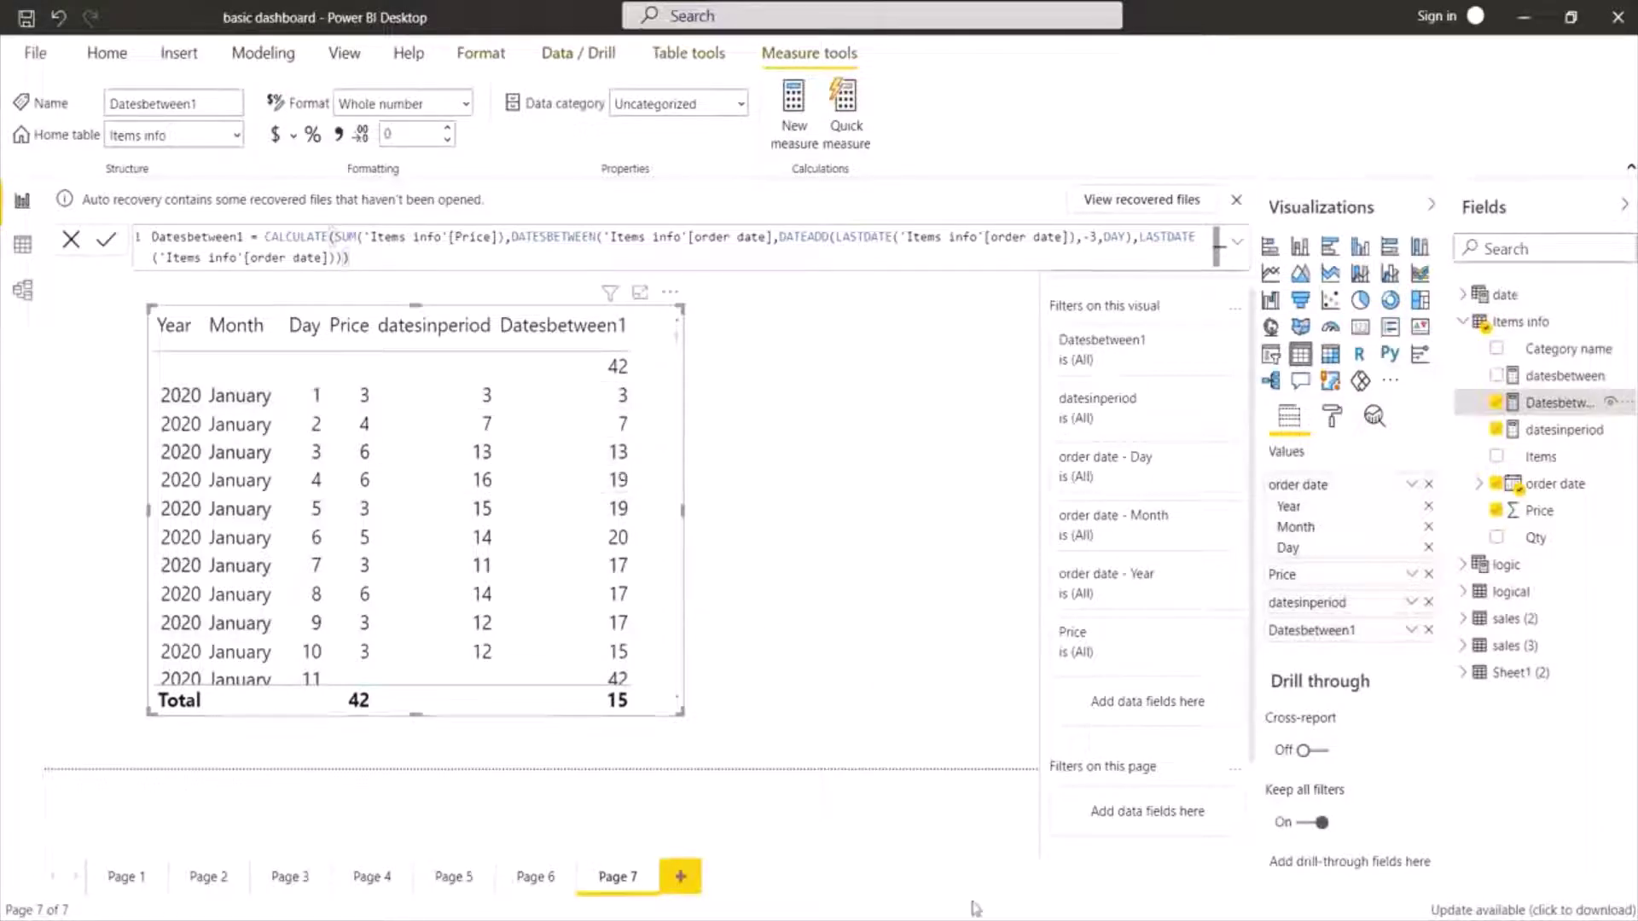
Step: Switch to the datesbetween notes in Notepad to read the function's explanation
{"action": "key", "text": "alt+Tab"}
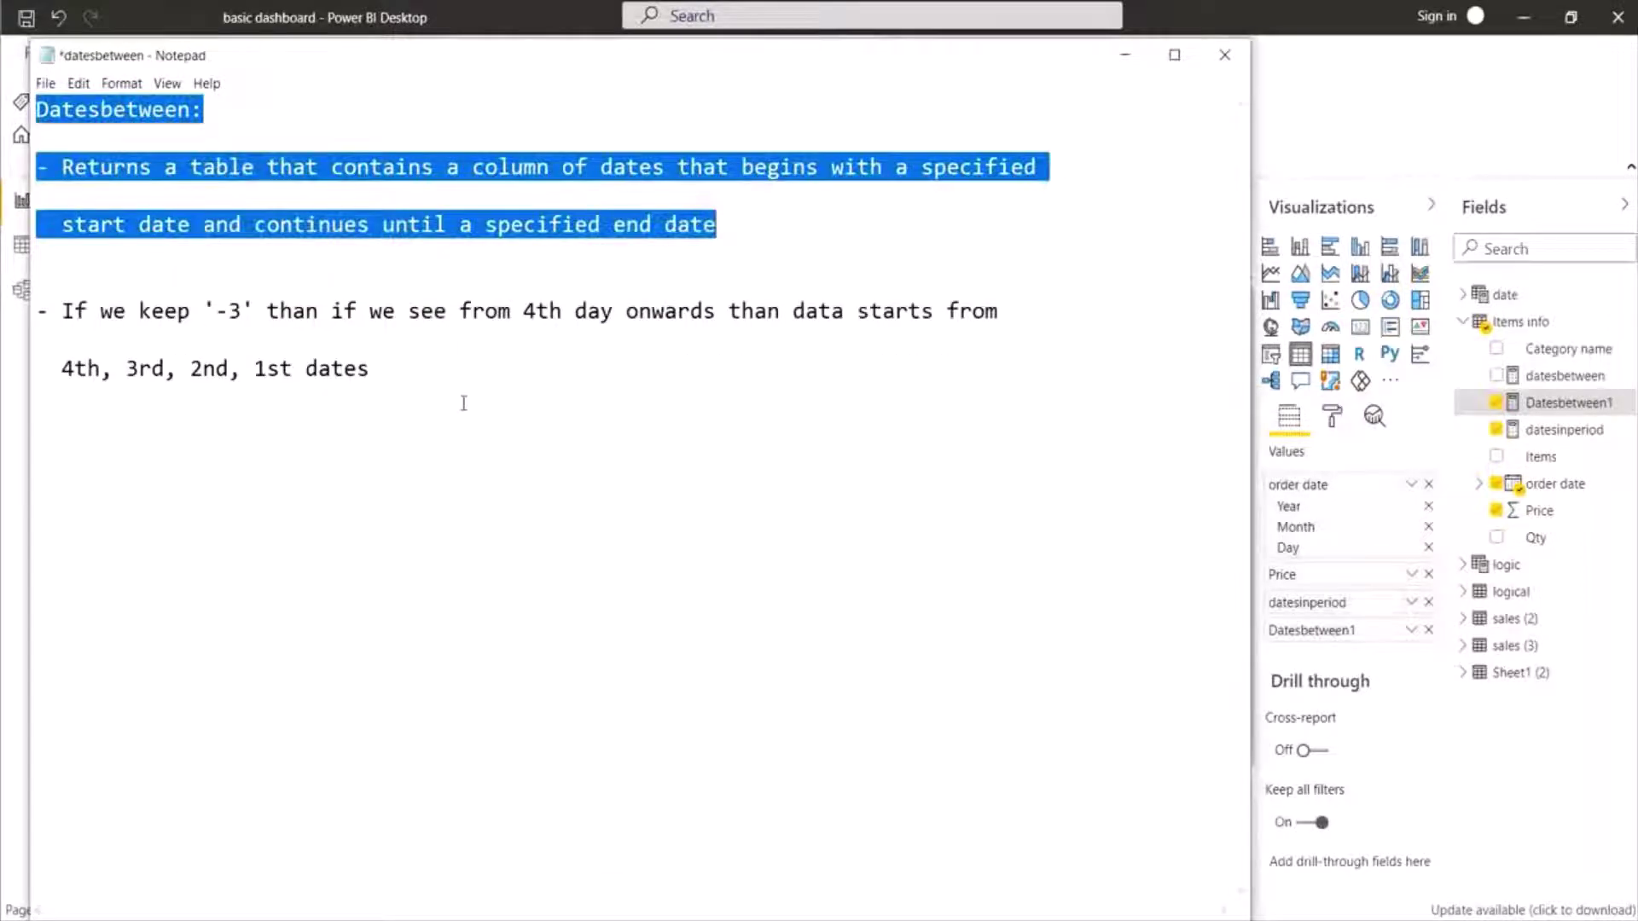
Step: Highlight the note explaining the '-3' interval and the dates it covers, and return to the Power BI report
{"action": "left_click_drag", "start_coordinate": [42, 310], "coordinate": [382, 362]}
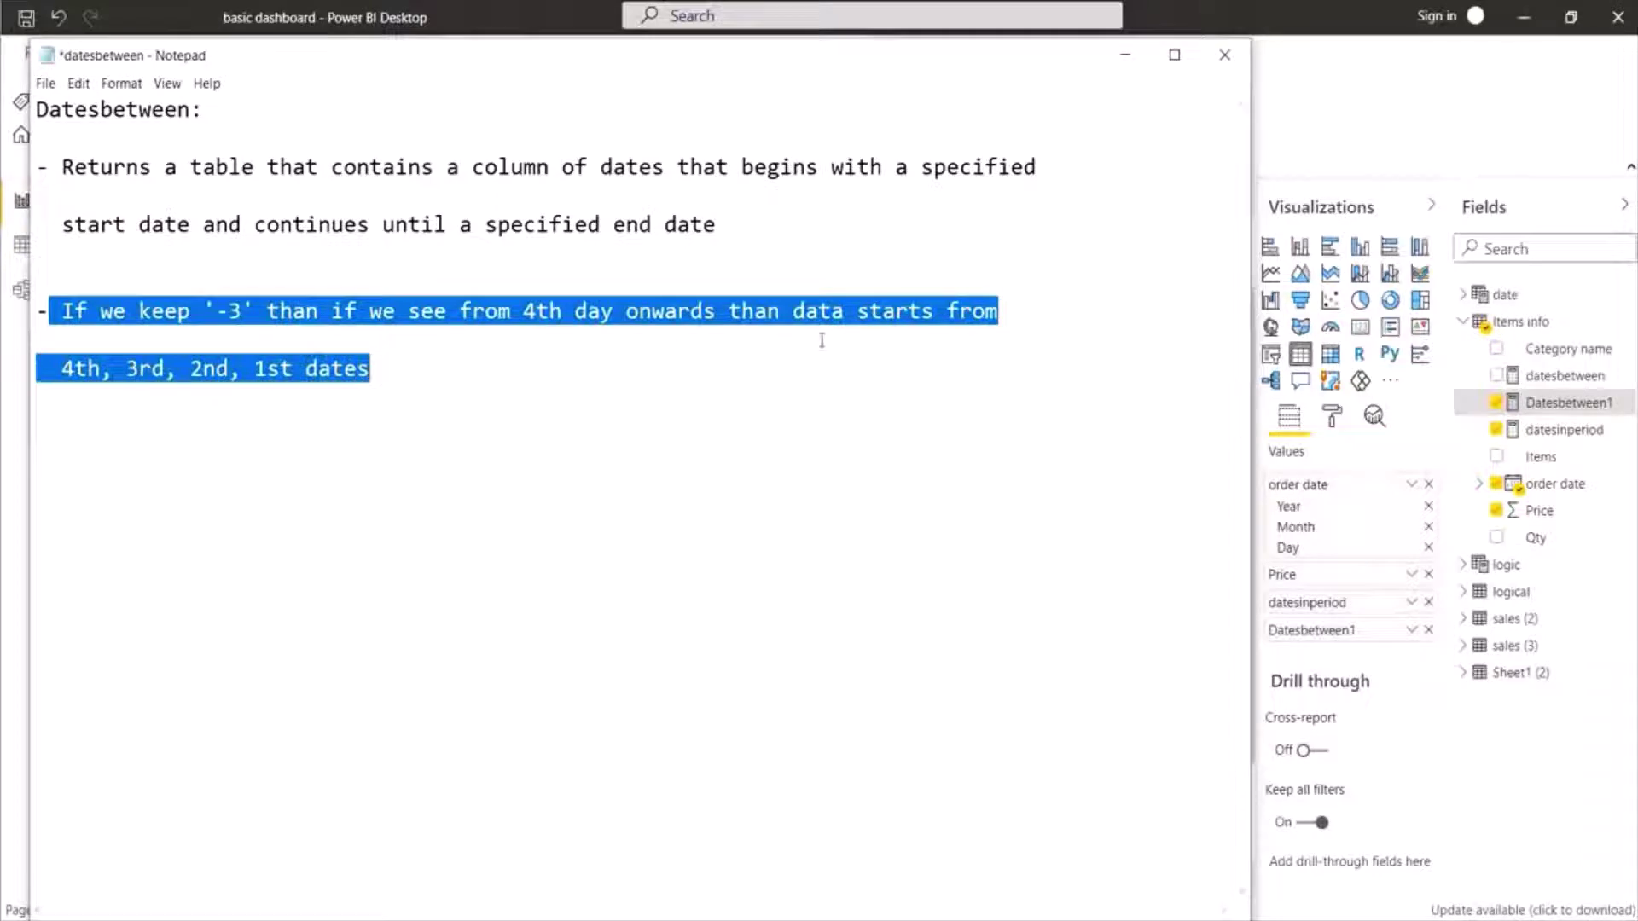
{"action": "left_click", "coordinate": [1125, 55]}
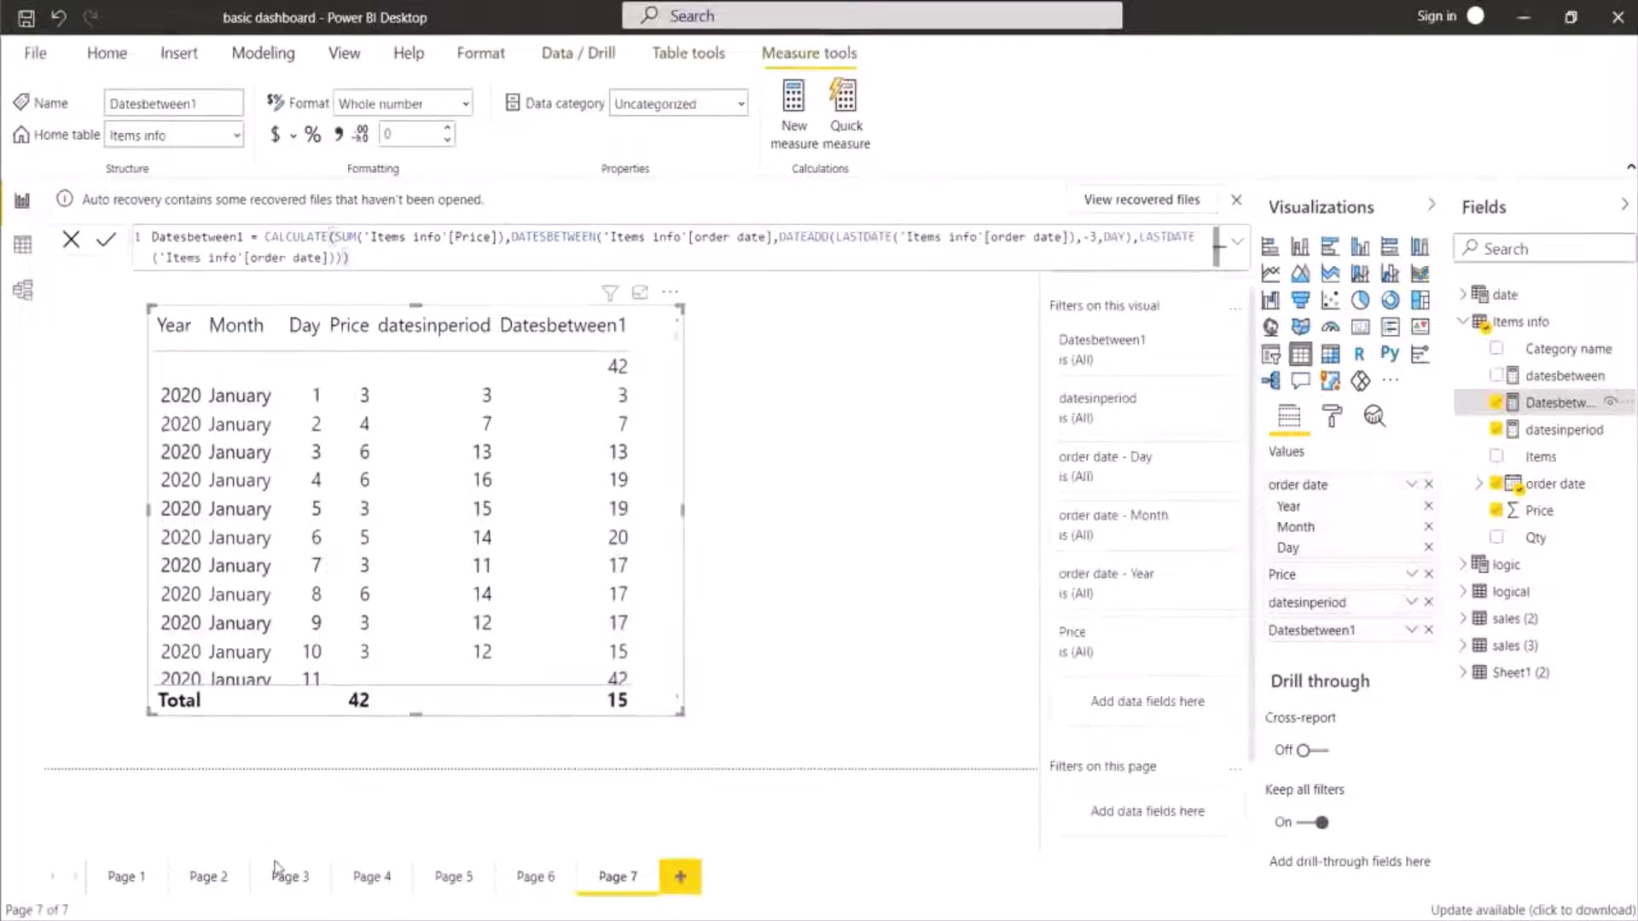
Step: Open Calculator over the Power BI report and place it clear of the table visual and the measure formula
{"action": "key", "text": "super"}
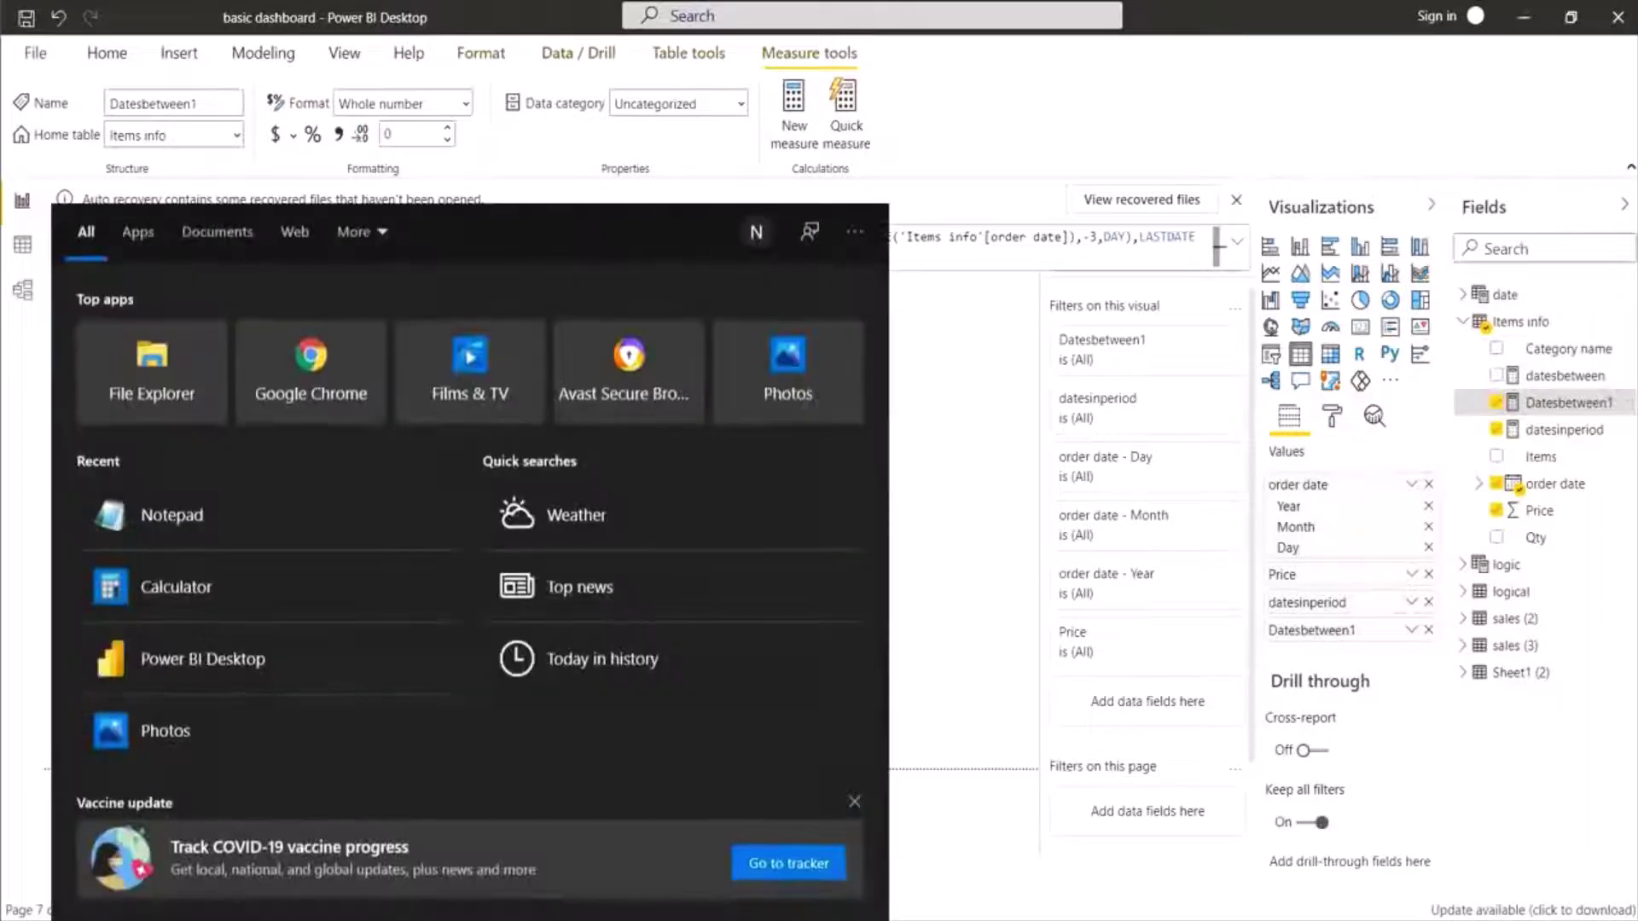
{"action": "type", "text": "ca"}
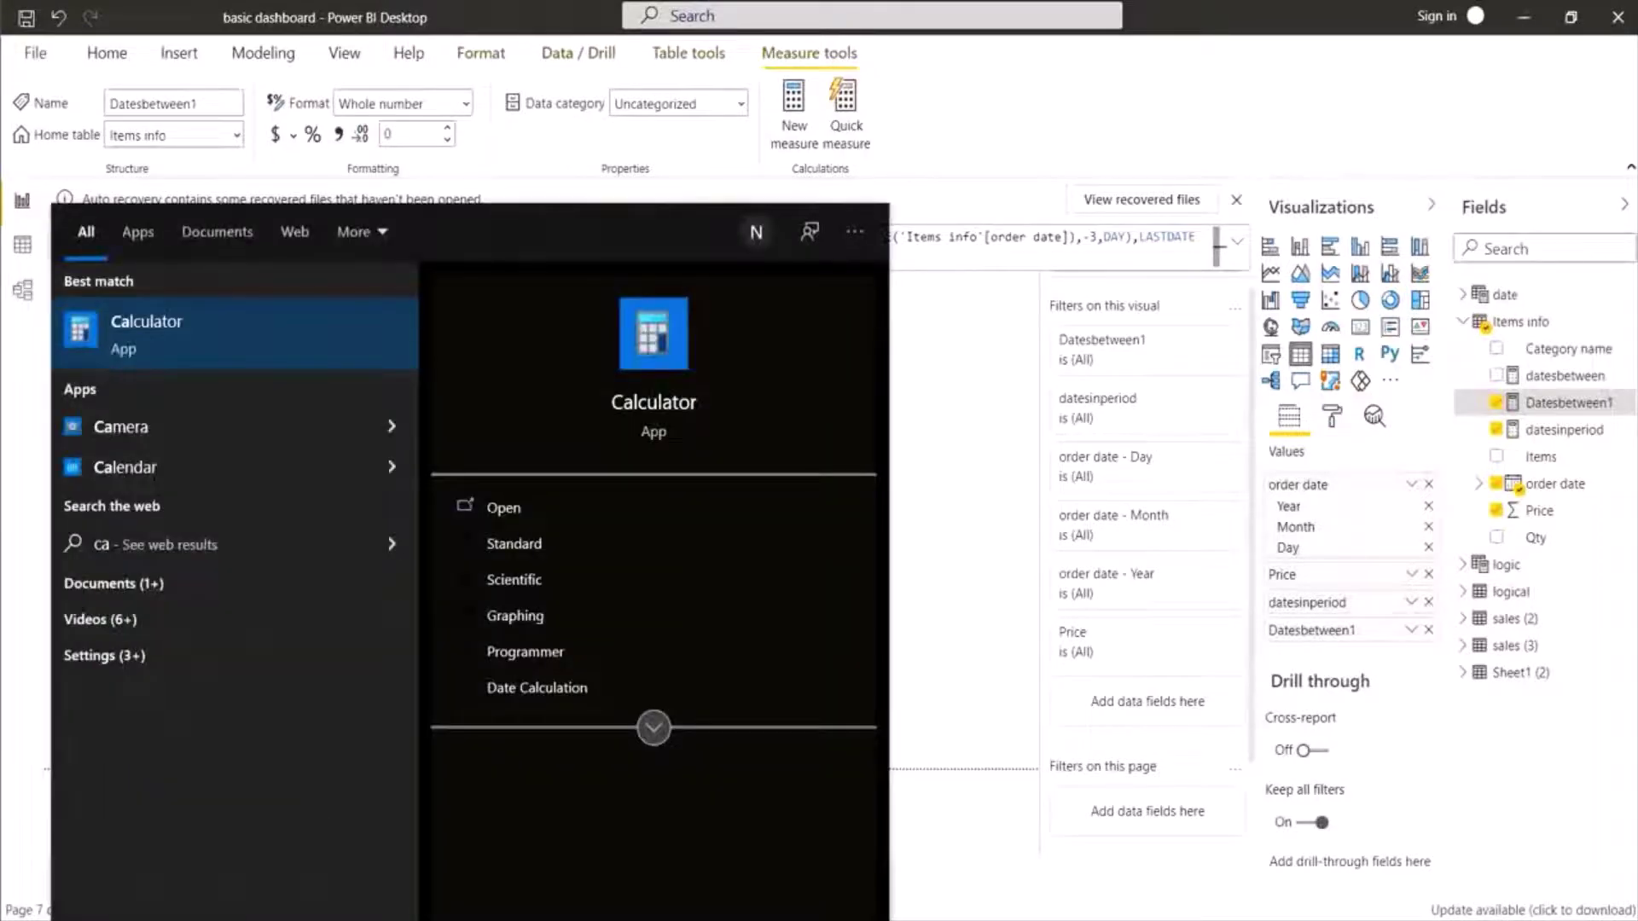
{"action": "left_click", "coordinate": [244, 342]}
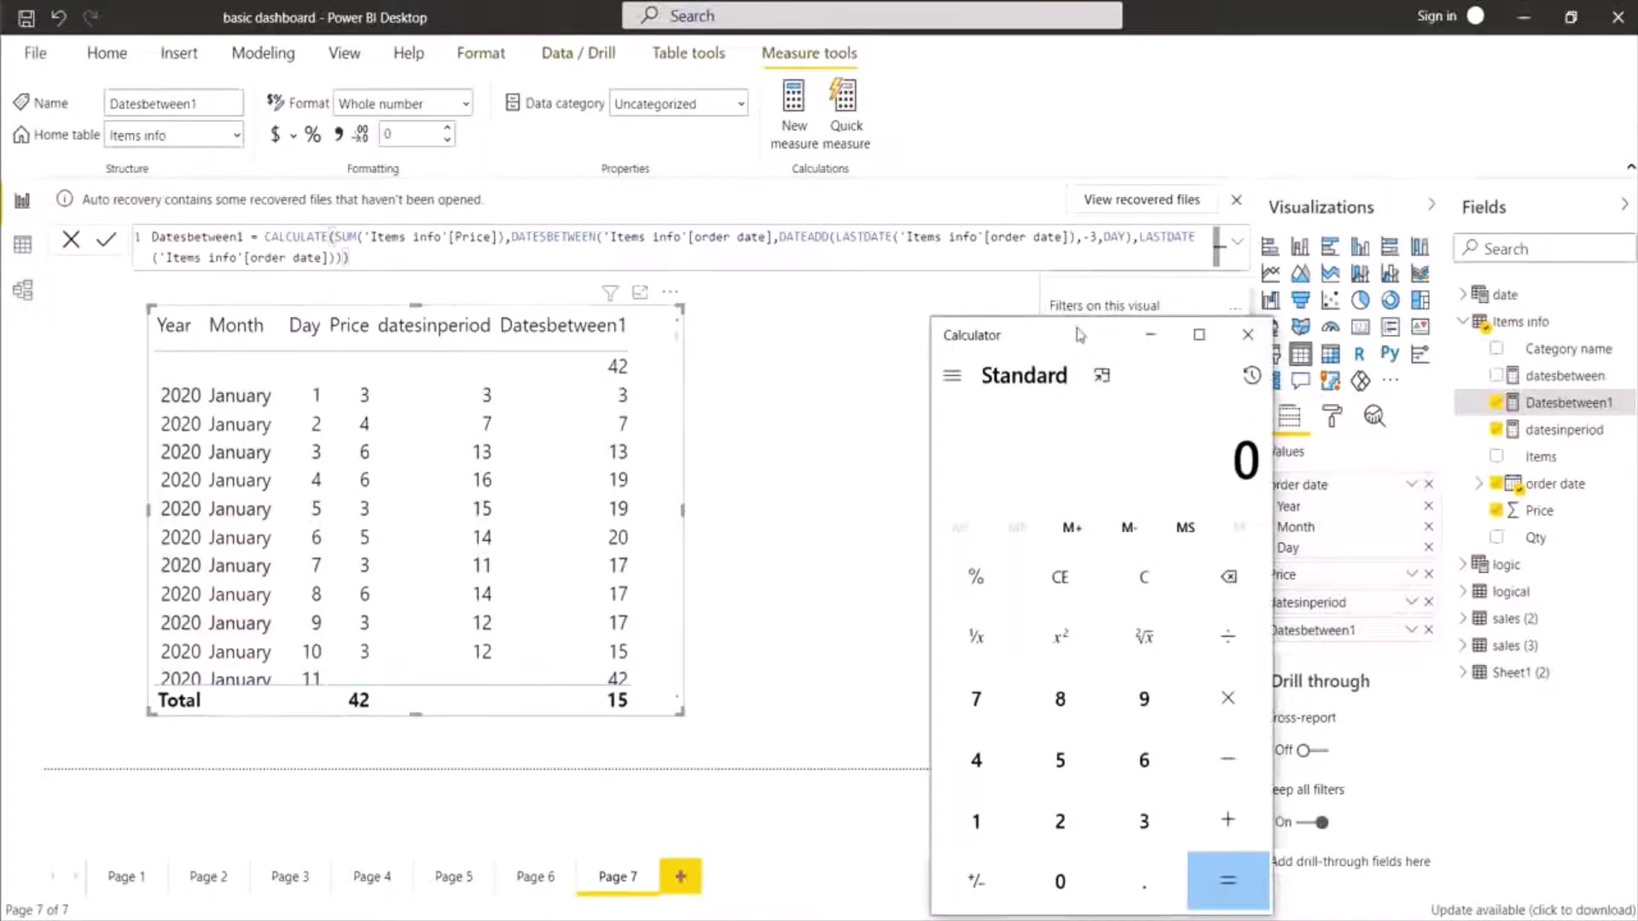
{"action": "left_click_drag", "start_coordinate": [1079, 335], "coordinate": [942, 207]}
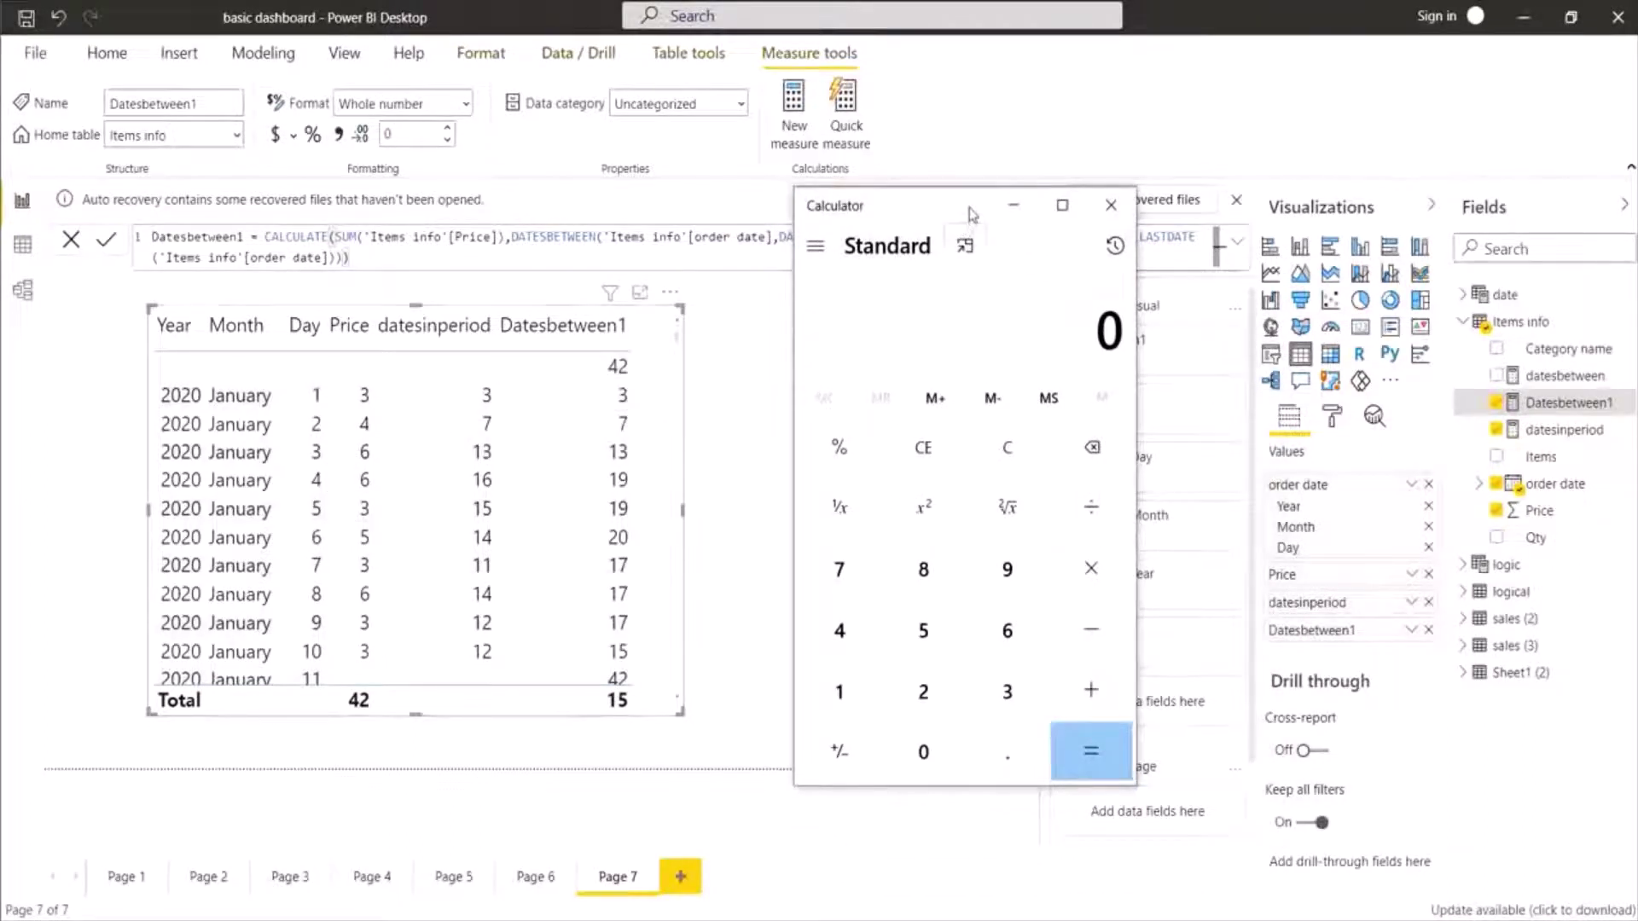
{"action": "left_click_drag", "start_coordinate": [967, 207], "coordinate": [1169, 343]}
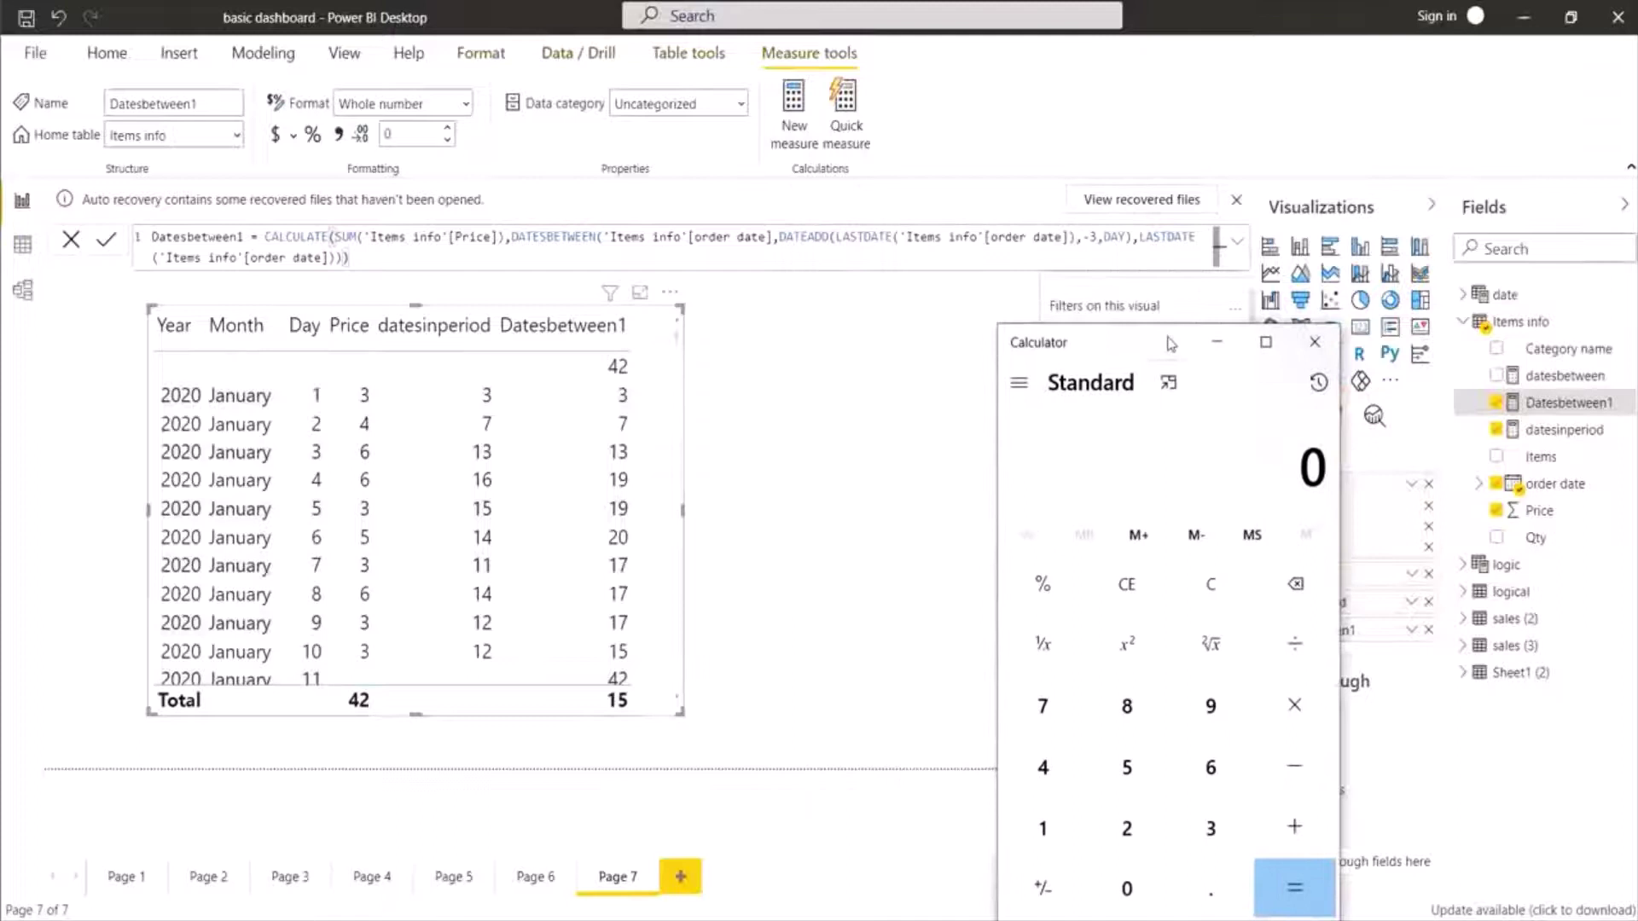
Step: Highlight the -3 interval in the Datesbetween1 formula and bring Calculator back beside the table visual
{"action": "left_click", "coordinate": [1086, 243]}
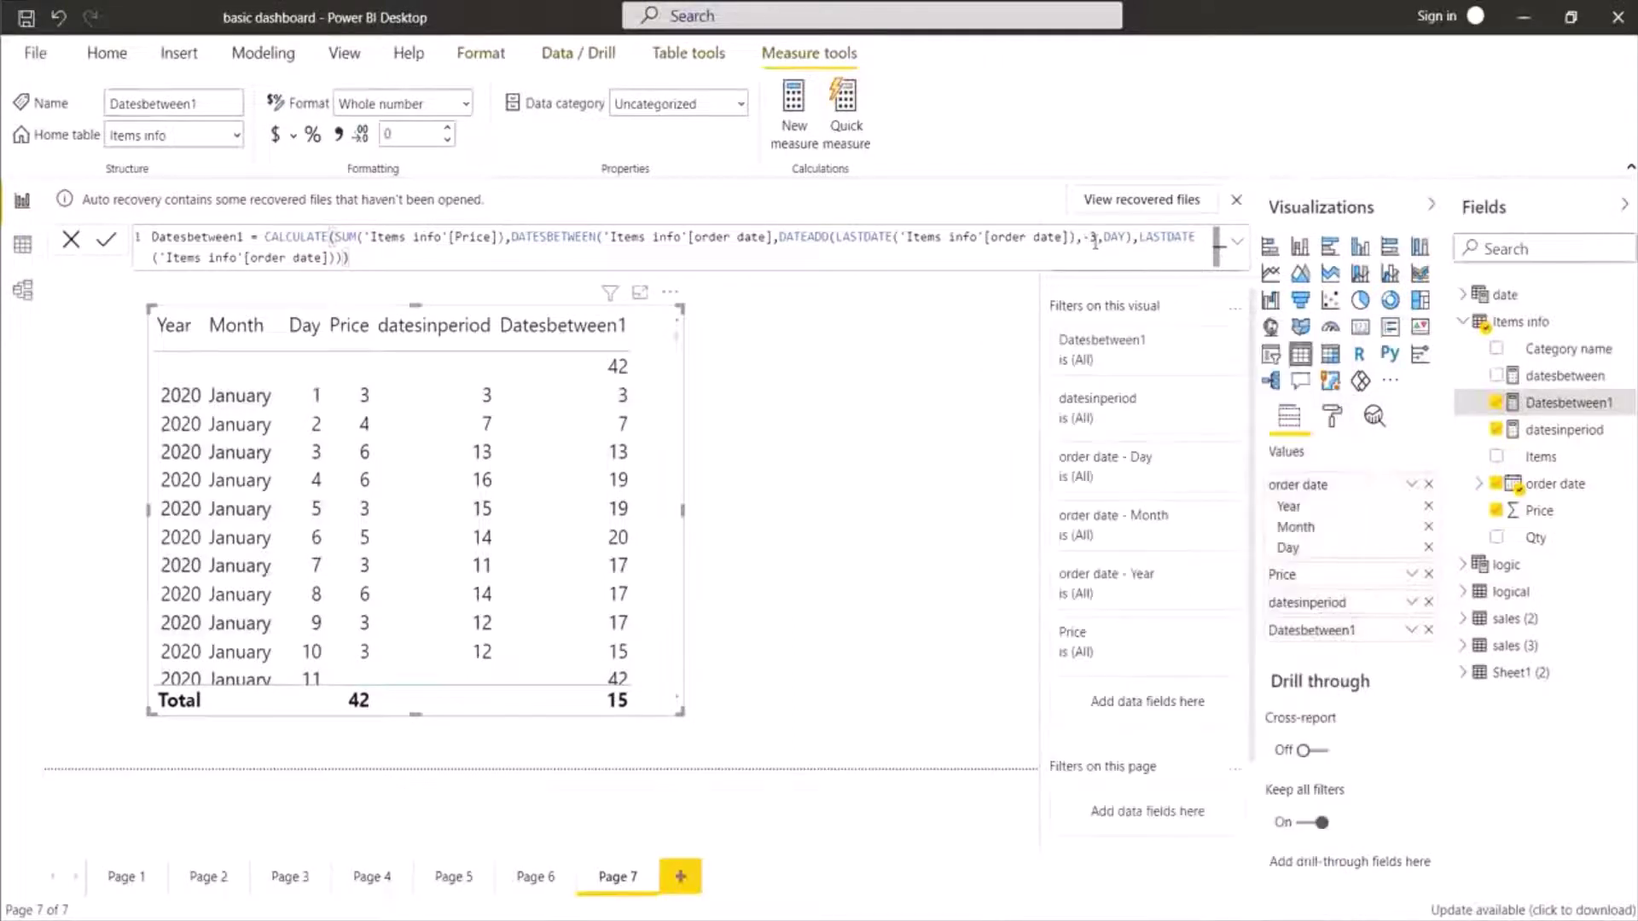
{"action": "double_click", "coordinate": [1095, 243]}
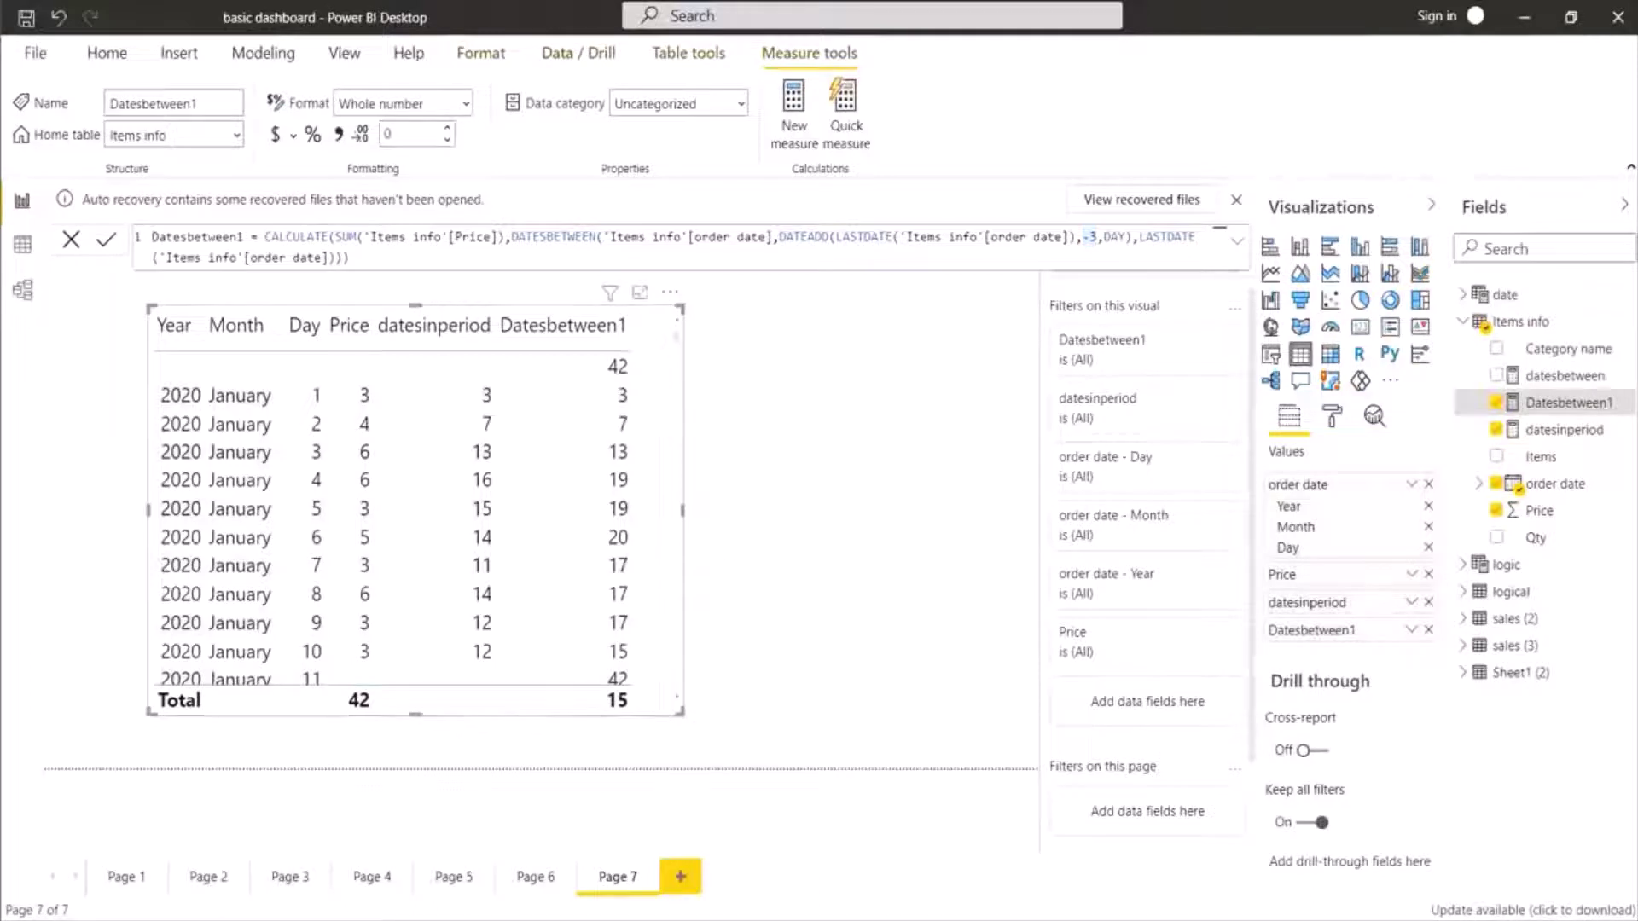
{"action": "key", "text": "alt+Tab"}
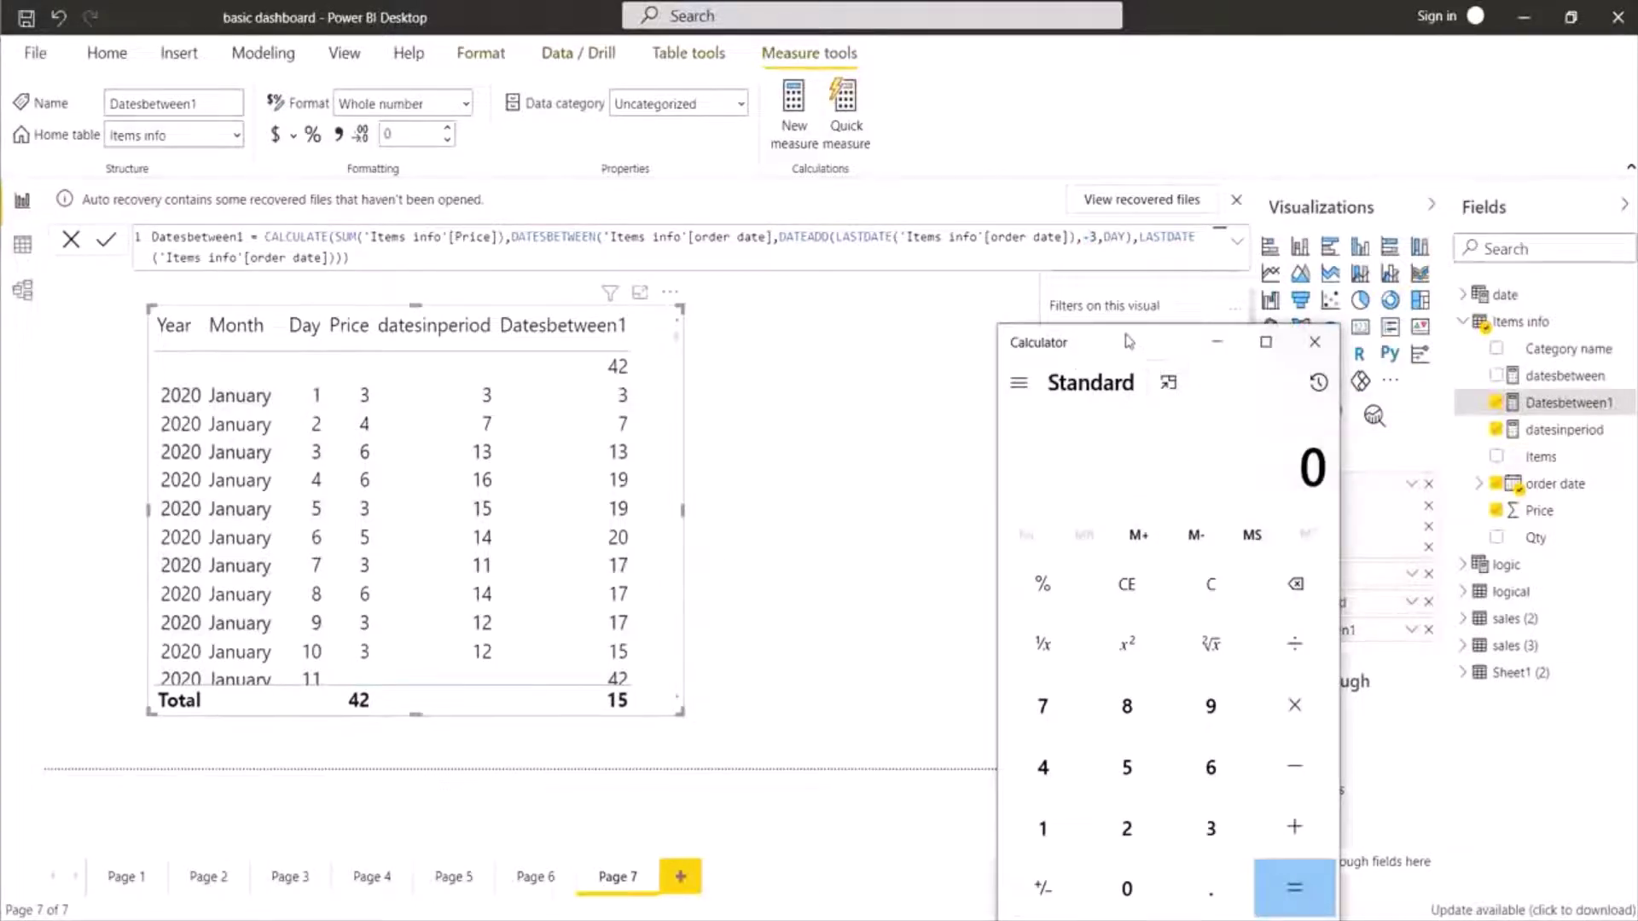
{"action": "left_click_drag", "start_coordinate": [1129, 341], "coordinate": [979, 275]}
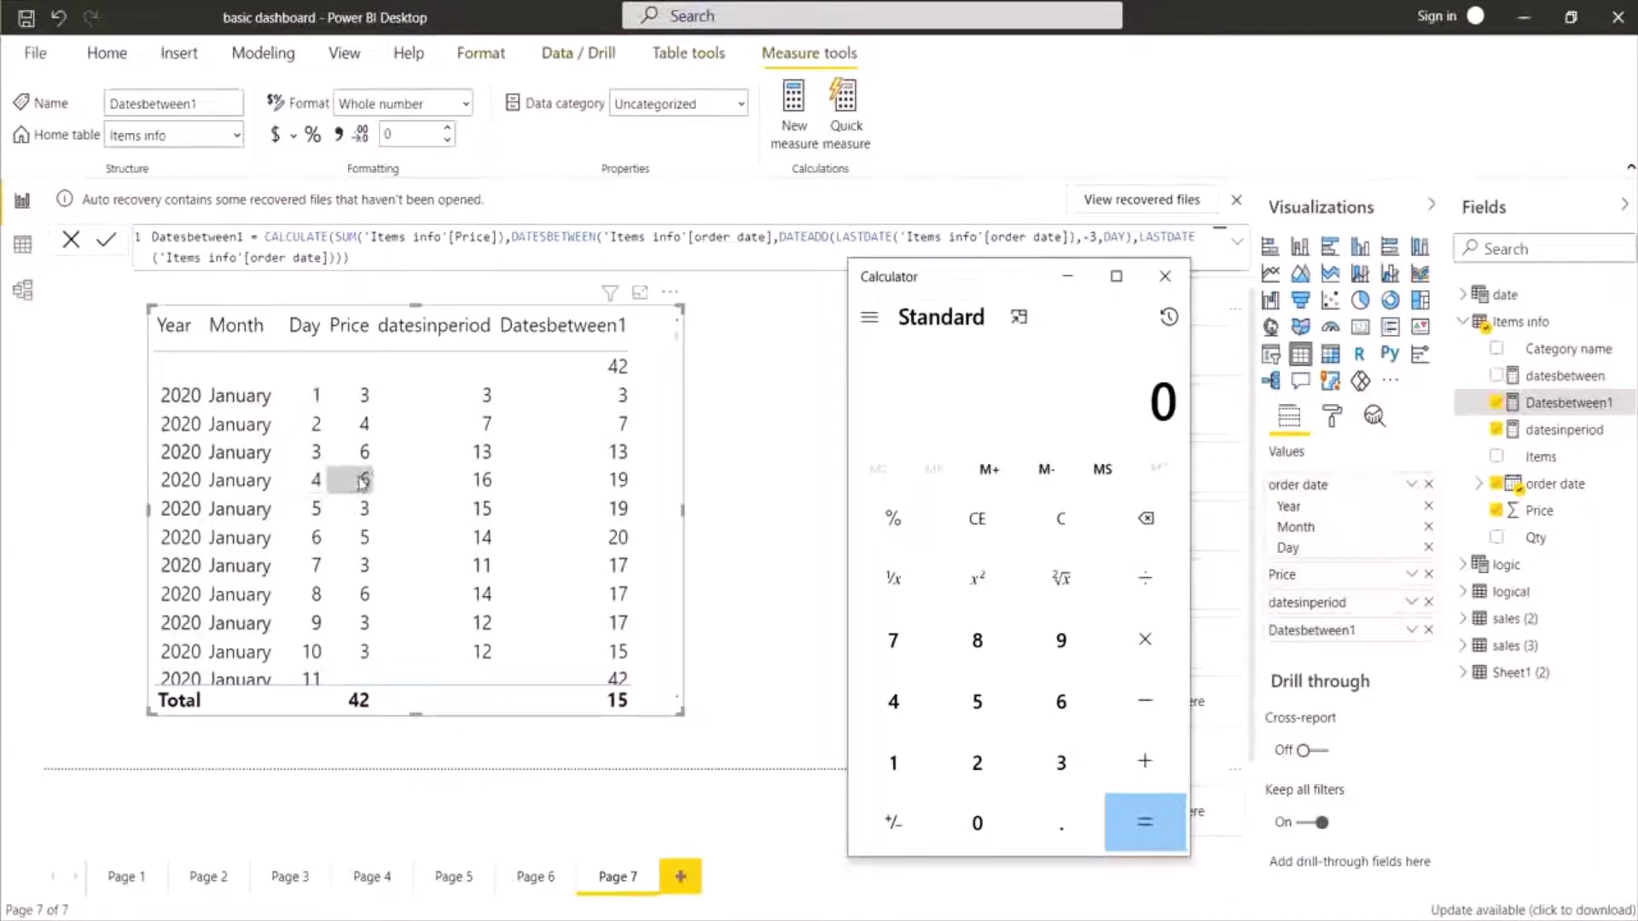
Step: Add the Price values 6, 6, 4 and 3 in Calculator and compare the sum with Datesbetween1 in the 4 January 2020 row
{"action": "left_click", "coordinate": [1056, 704]}
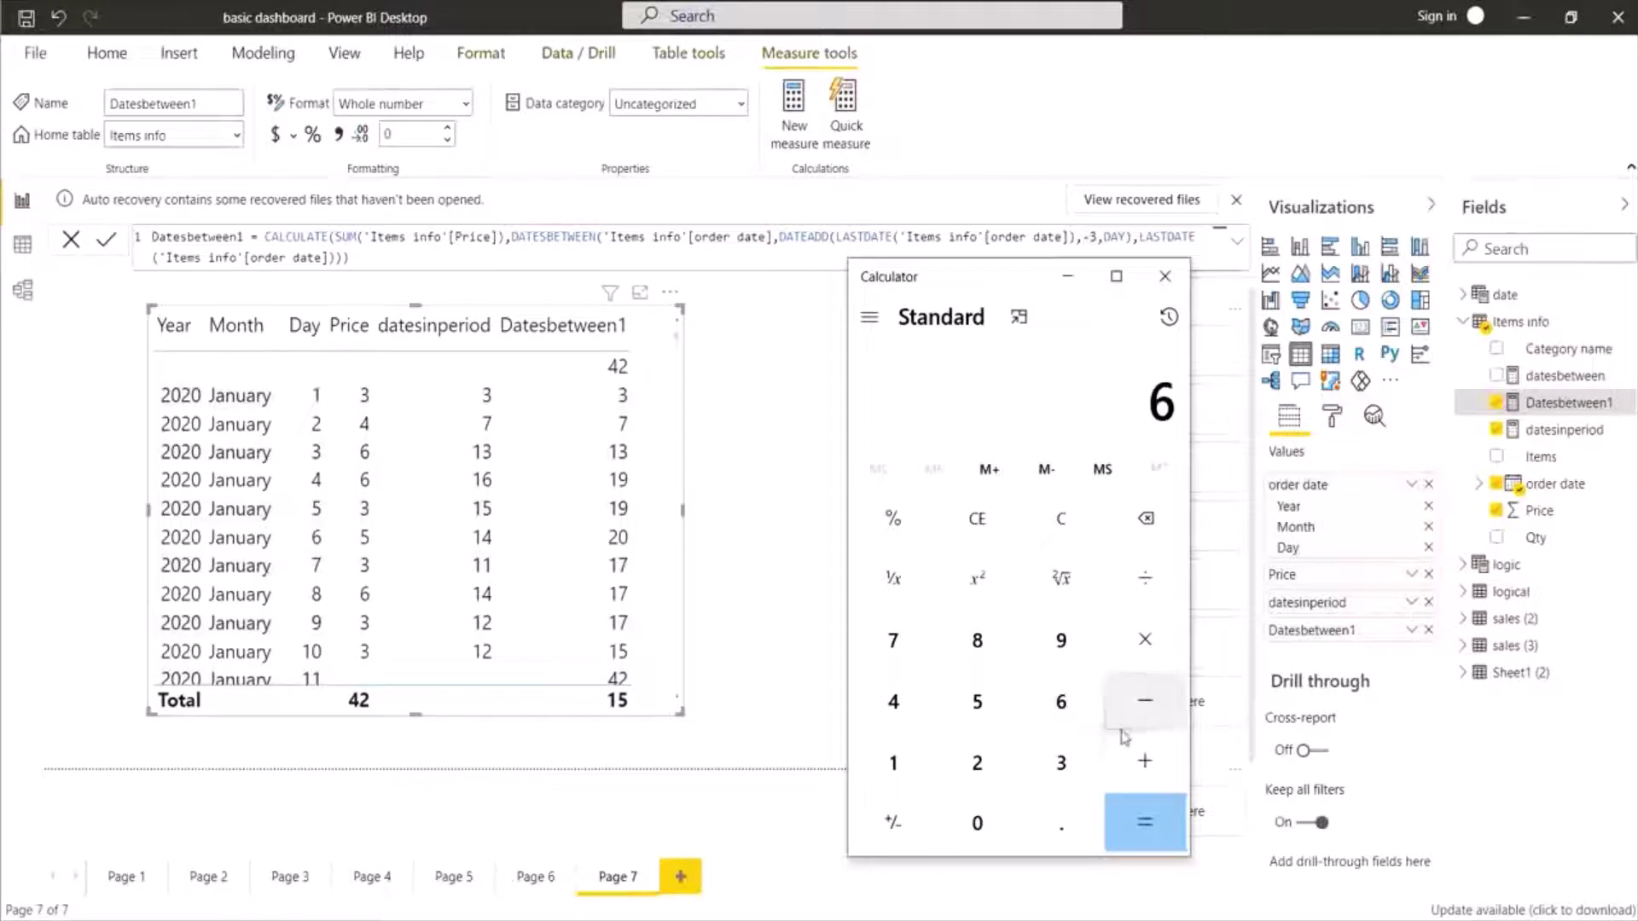
{"action": "left_click", "coordinate": [1144, 758]}
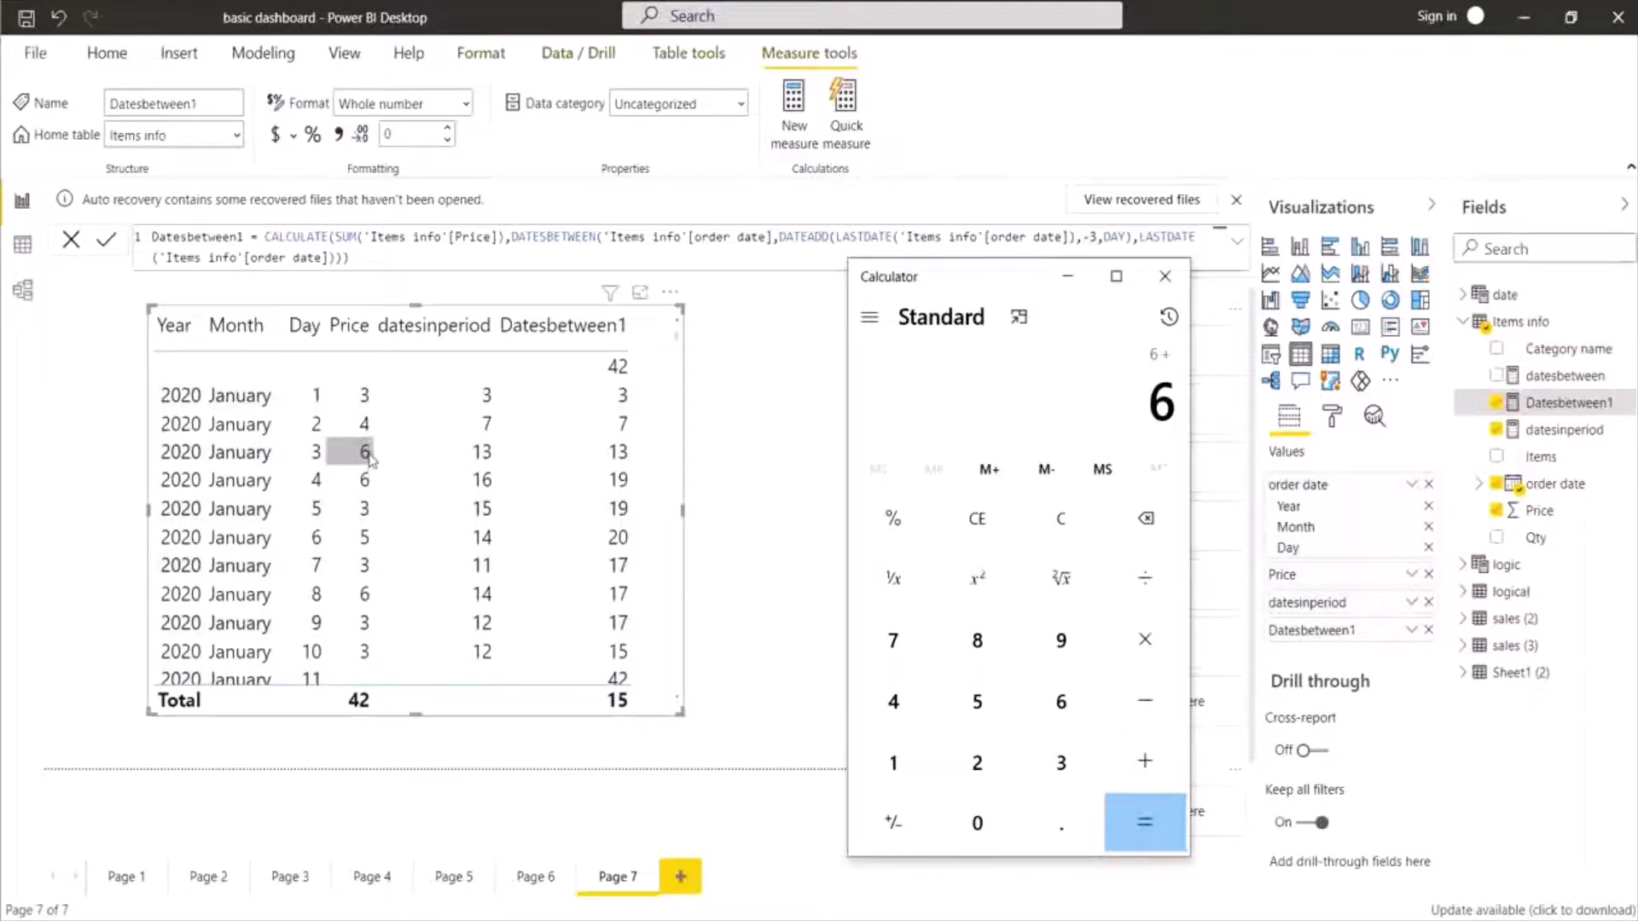
{"action": "left_click", "coordinate": [1049, 723]}
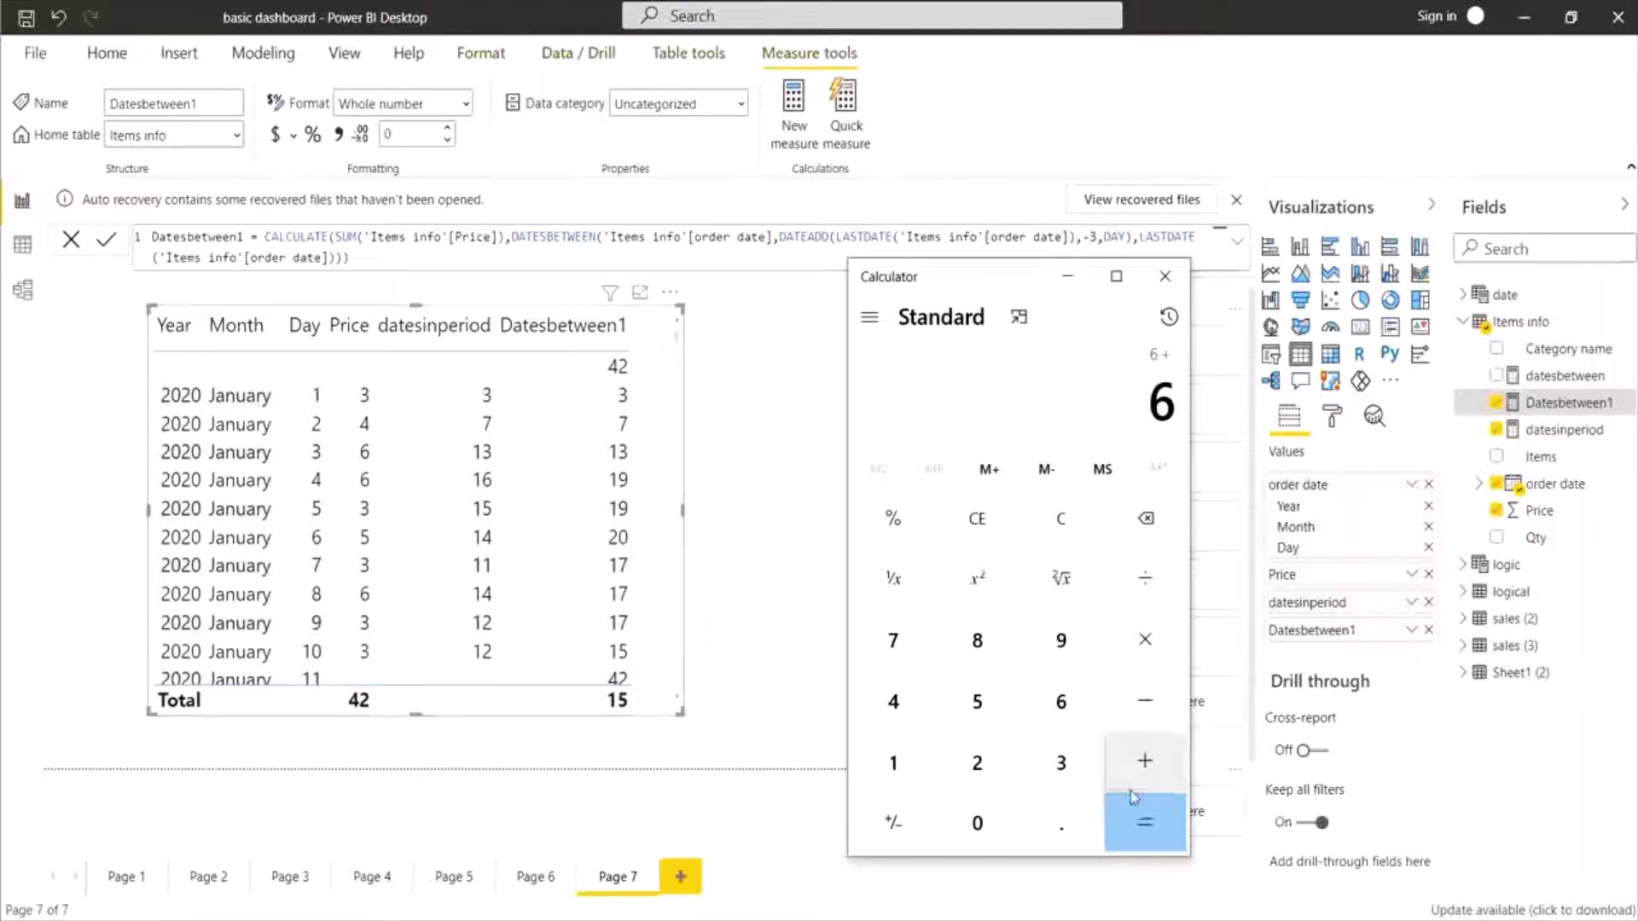
{"action": "left_click", "coordinate": [1144, 759]}
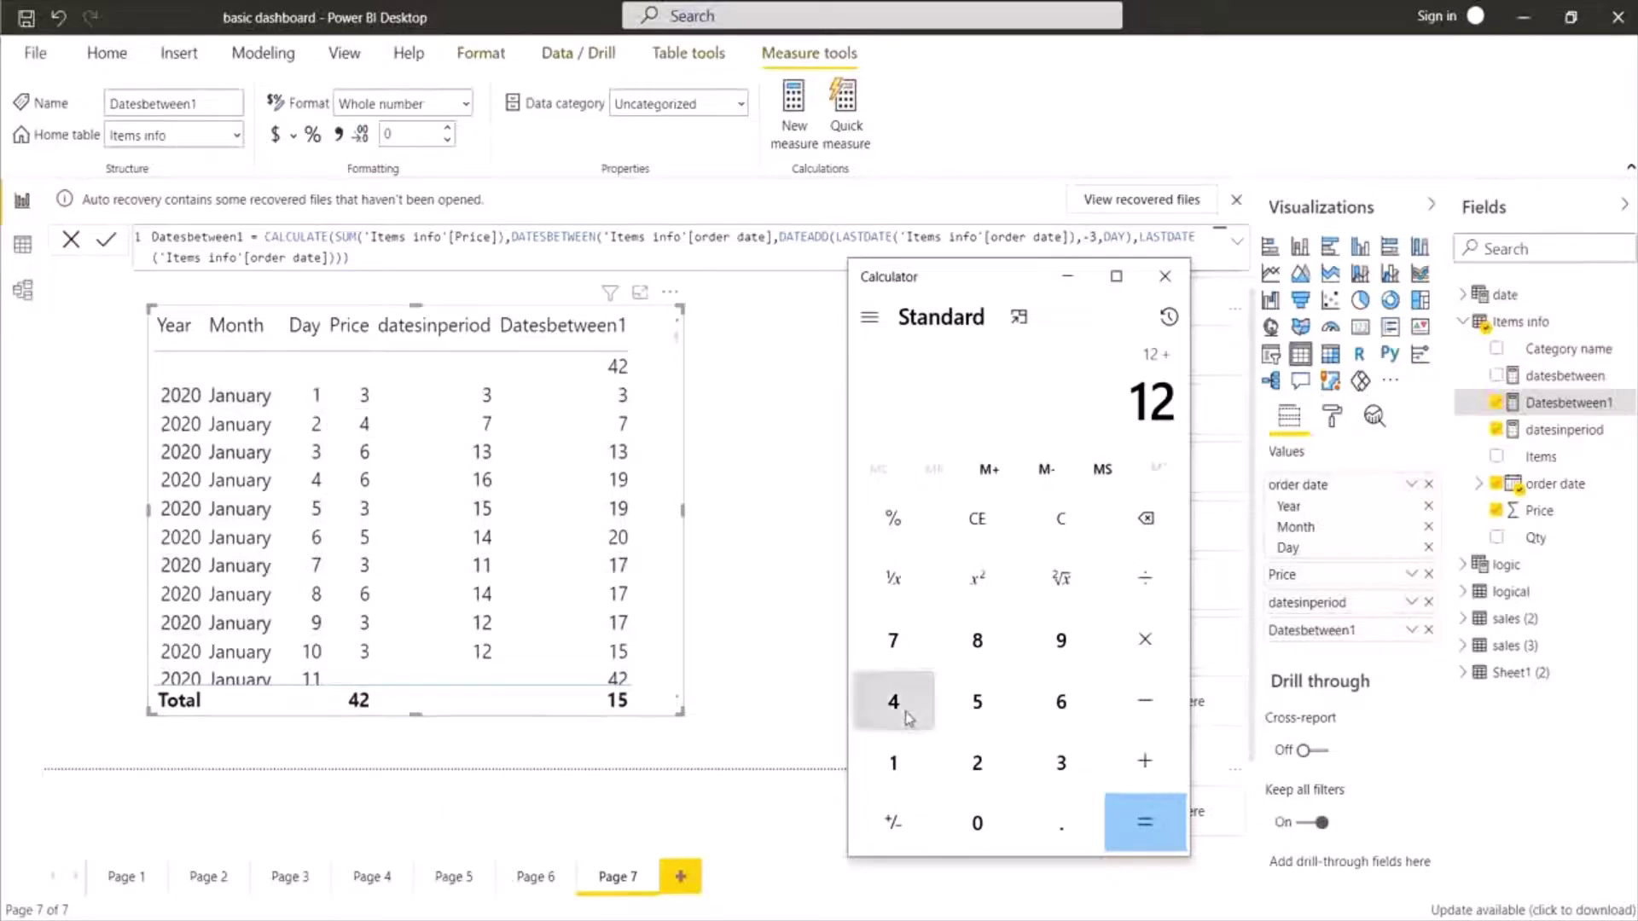
{"action": "left_click", "coordinate": [906, 711]}
{"action": "left_click", "coordinate": [1136, 772]}
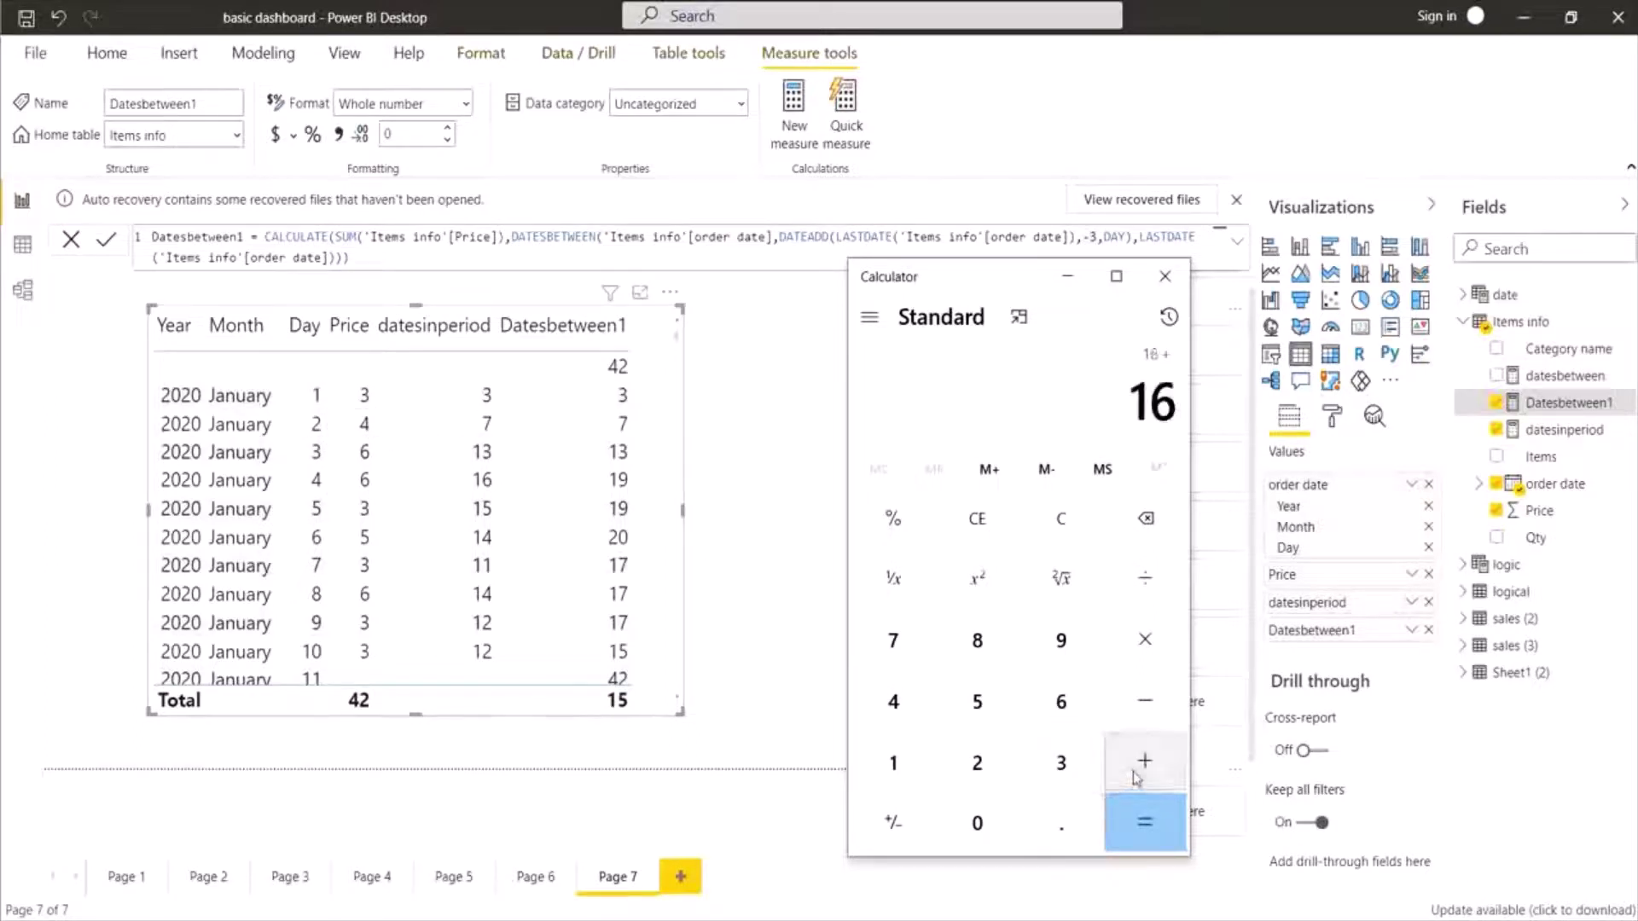
{"action": "left_click", "coordinate": [1058, 772]}
{"action": "left_click", "coordinate": [1158, 819]}
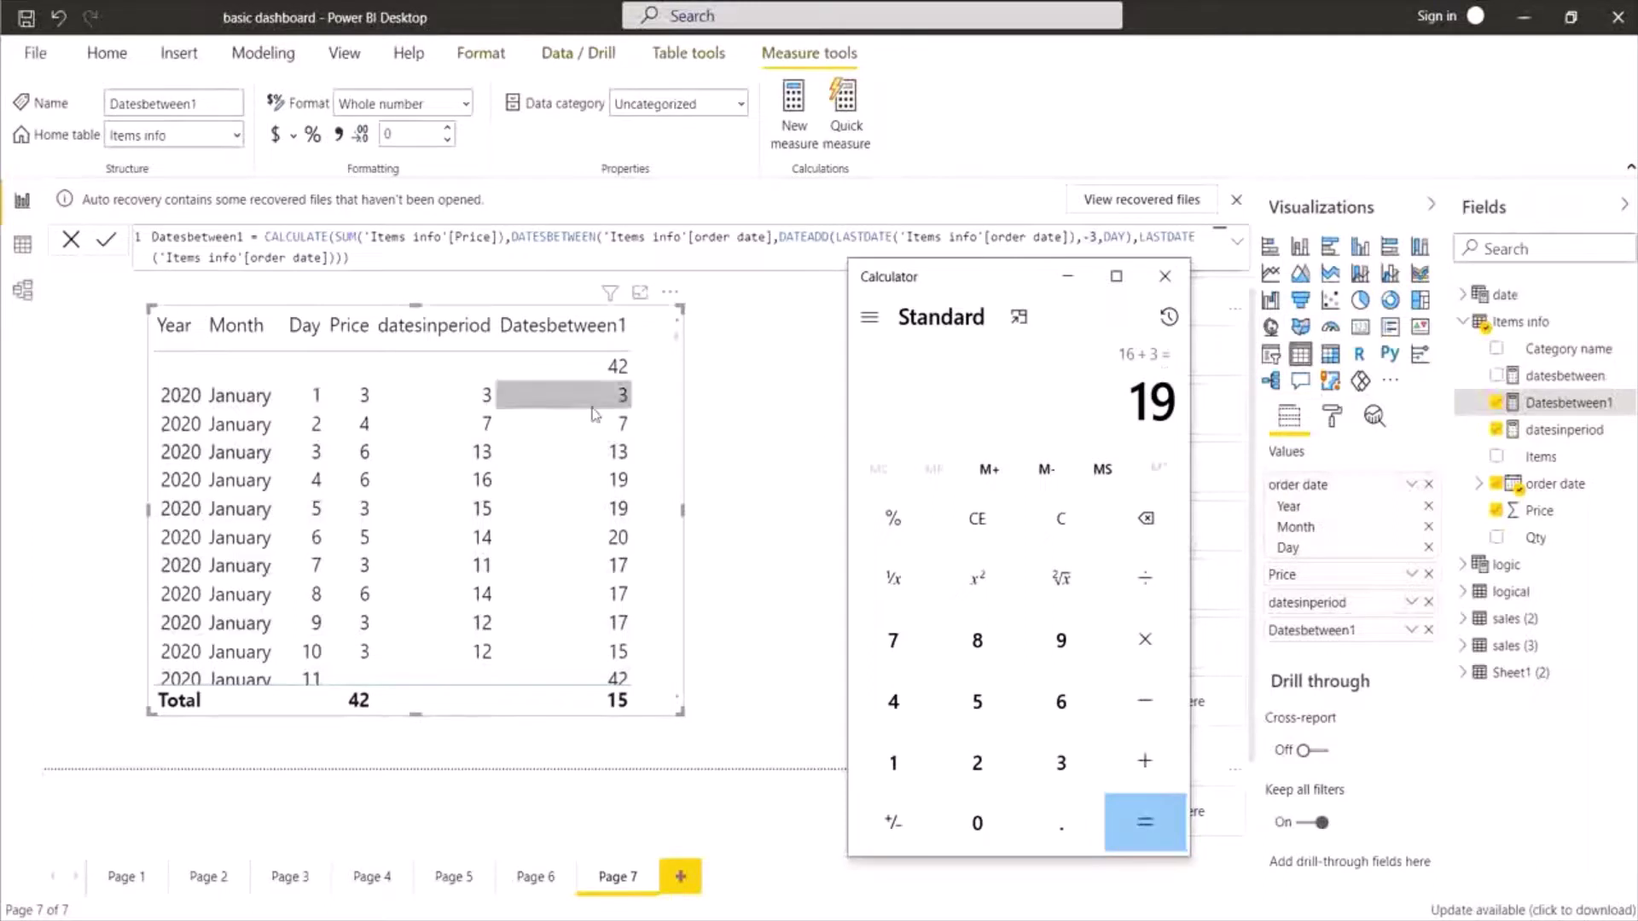
{"action": "left_click", "coordinate": [317, 482]}
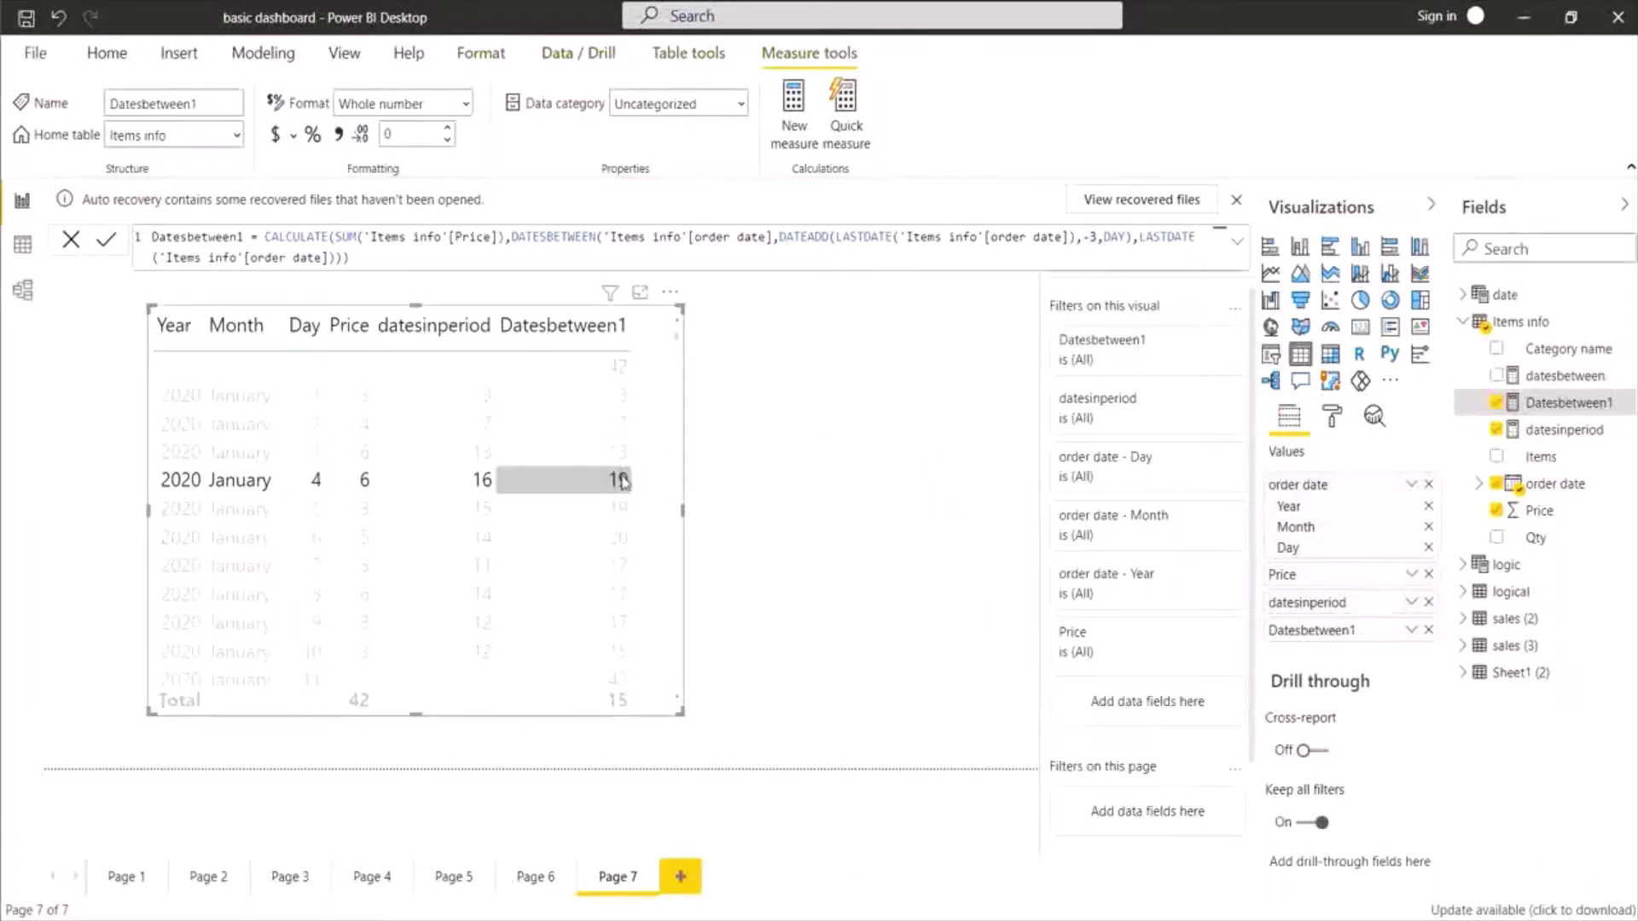
{"action": "left_click", "coordinate": [321, 482]}
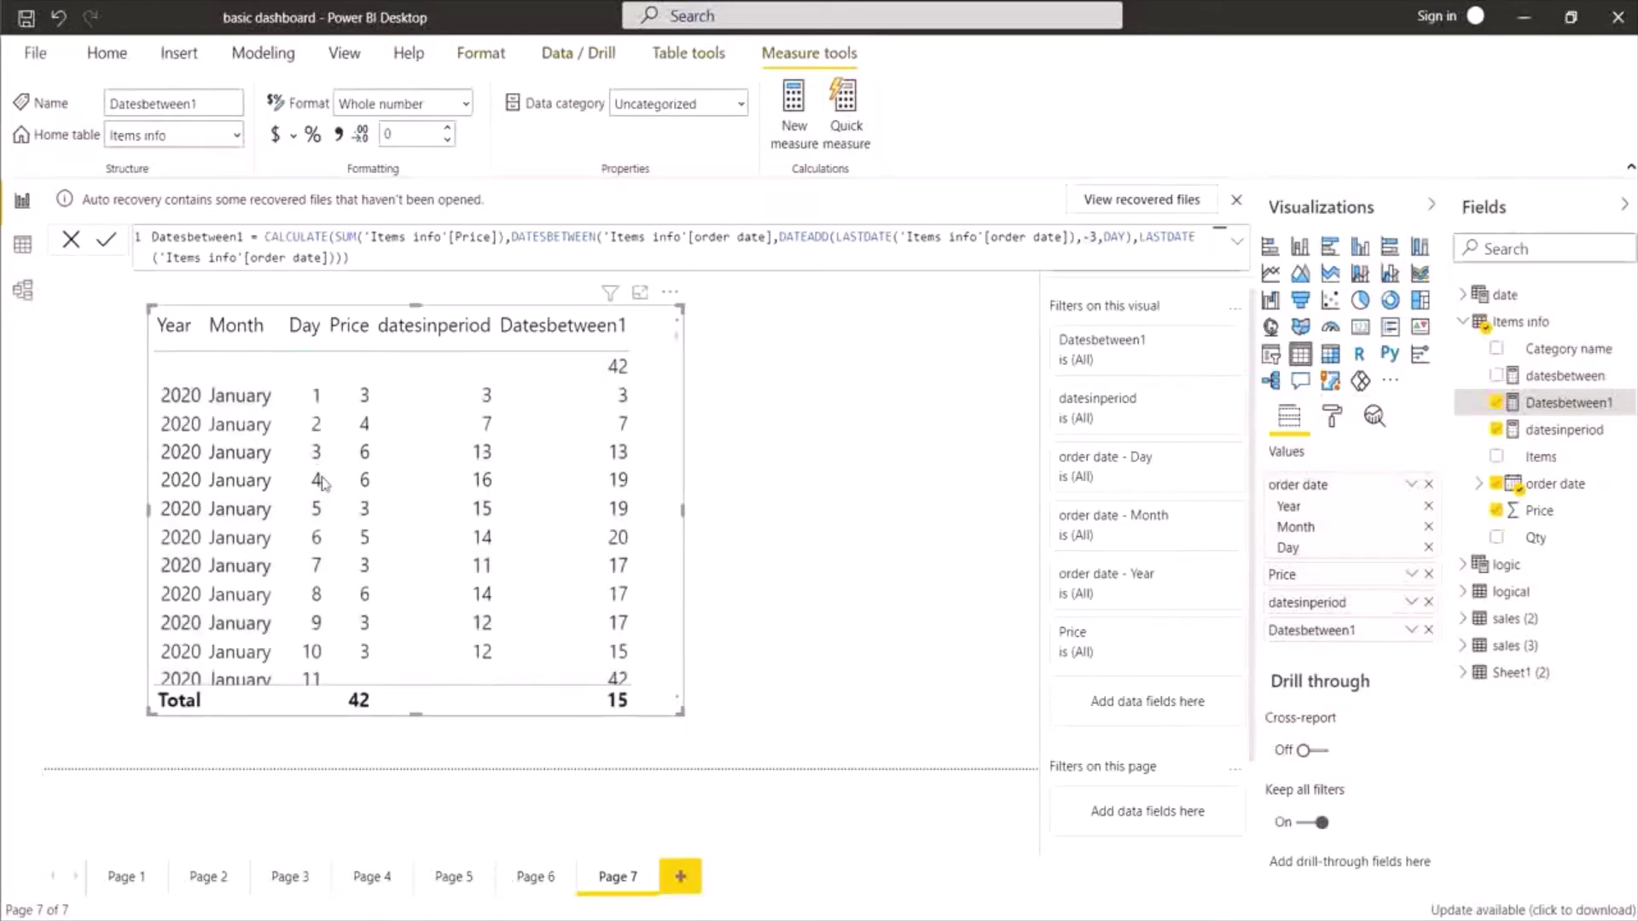